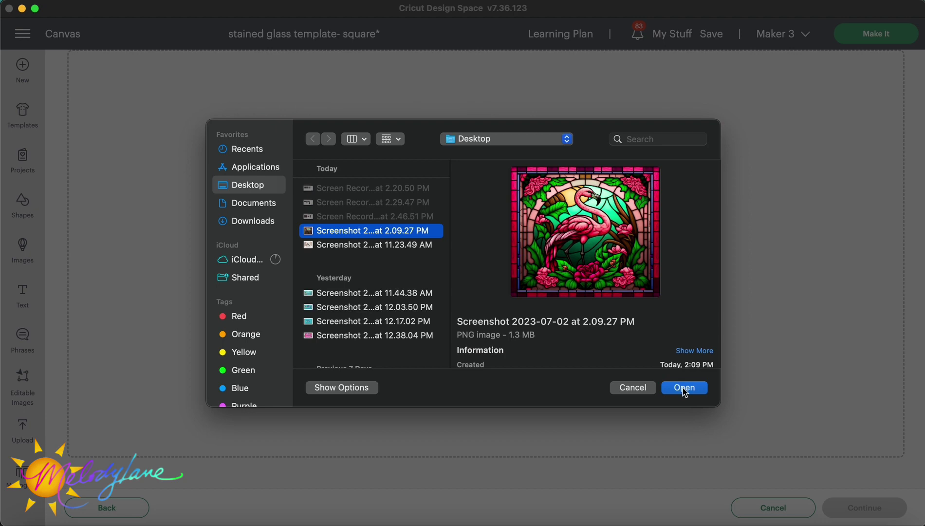
# Step: Open the flamingo screenshot from the Desktop for upload, set its image type to Complex, and keep its background
pyautogui.click(684, 388)
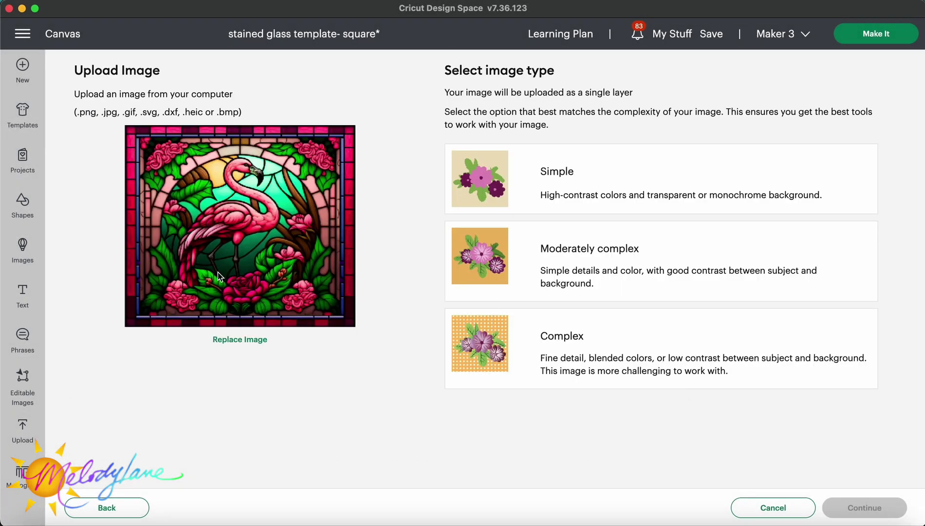
pyautogui.click(580, 323)
pyautogui.click(858, 506)
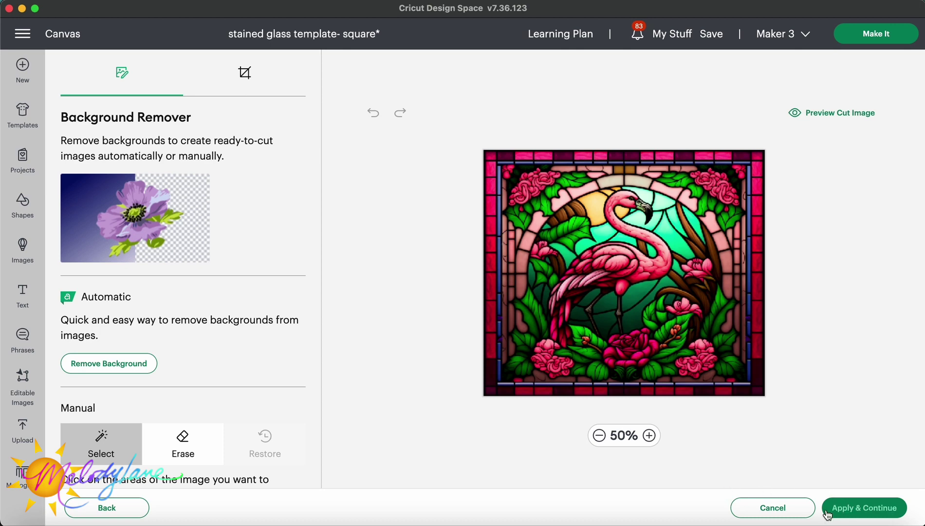
pyautogui.click(858, 509)
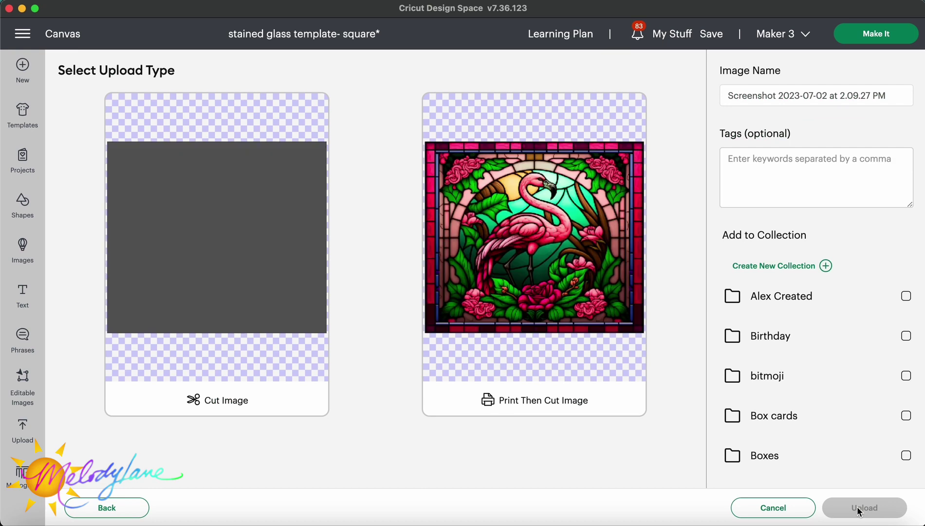
# Step: Upload the flamingo as a Print Then Cut image, tagged "flamingo stained glass" and added to the existing personal designs collection
pyautogui.click(523, 300)
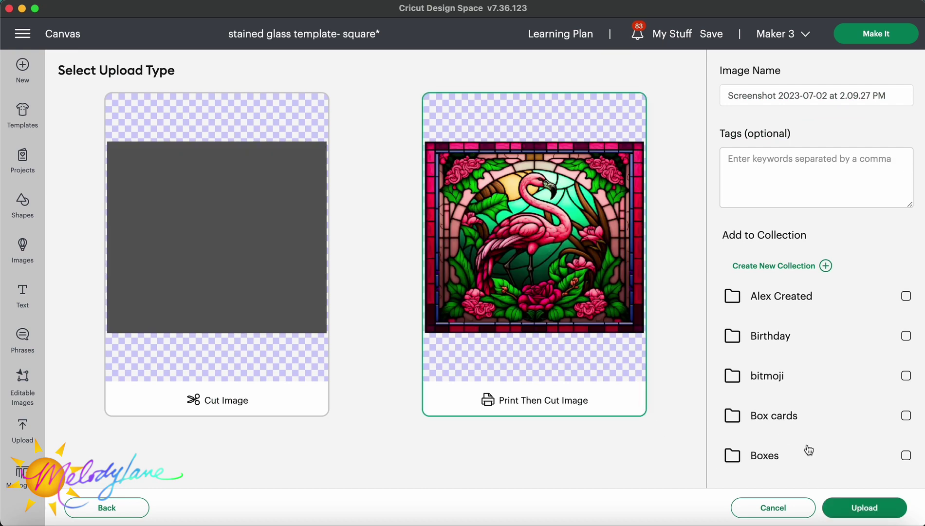
pyautogui.scroll(-5, 852, 399)
pyautogui.click(907, 357)
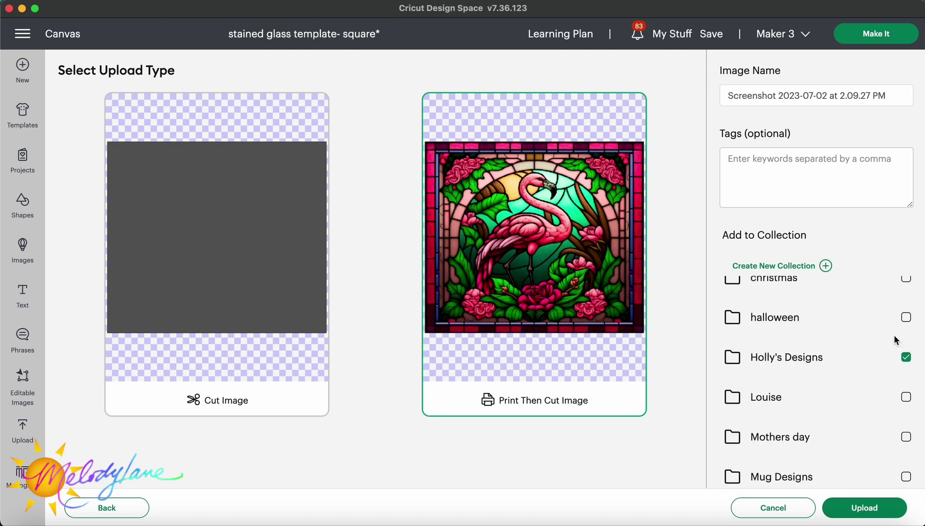
pyautogui.click(774, 172)
pyautogui.write('fl')
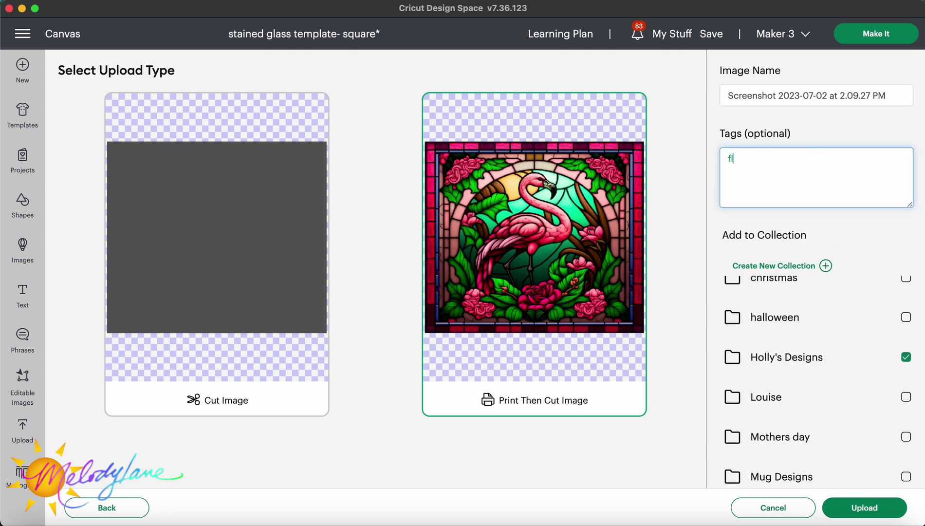
pyautogui.write('amingo stained glass')
pyautogui.click(865, 508)
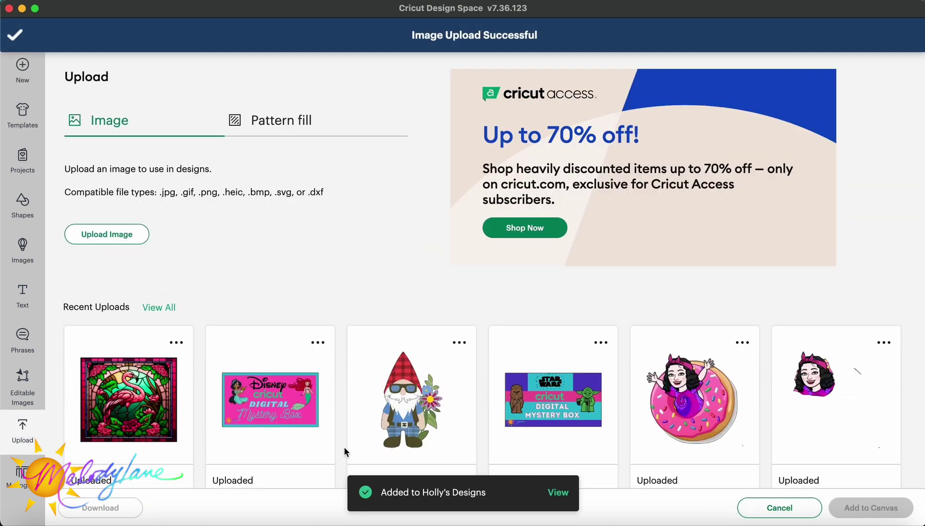
# Step: Add the uploaded flamingo image to the canvas and resize it to 5.25 × 5.25 in with the aspect ratio unlocked
pyautogui.click(138, 388)
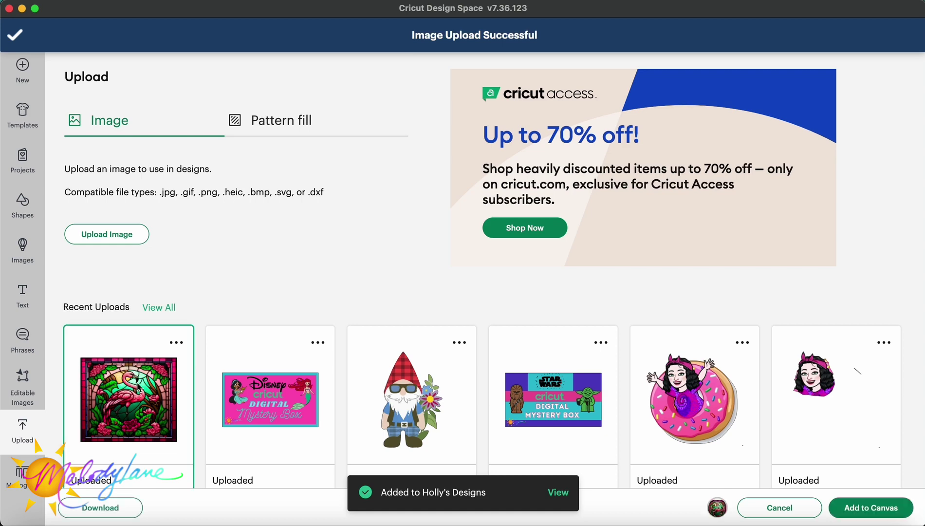
pyautogui.click(847, 507)
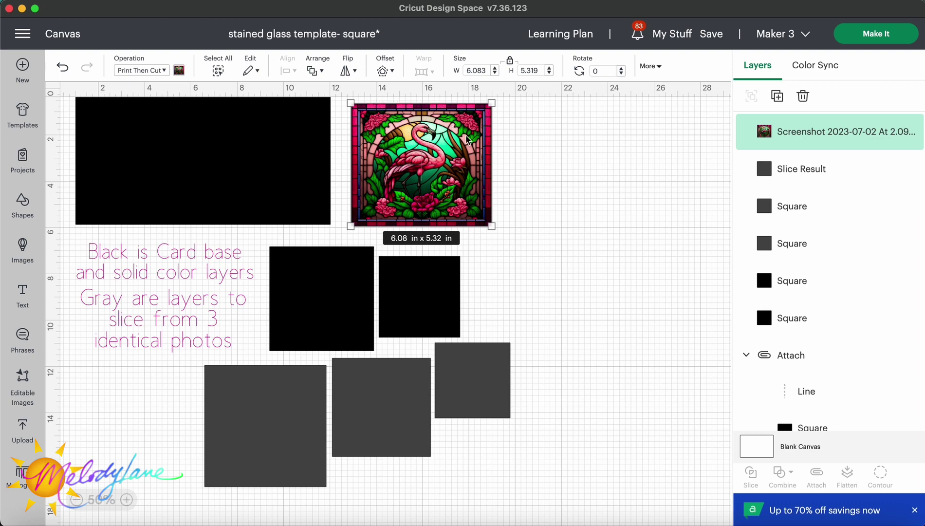
pyautogui.click(511, 61)
pyautogui.click(537, 71)
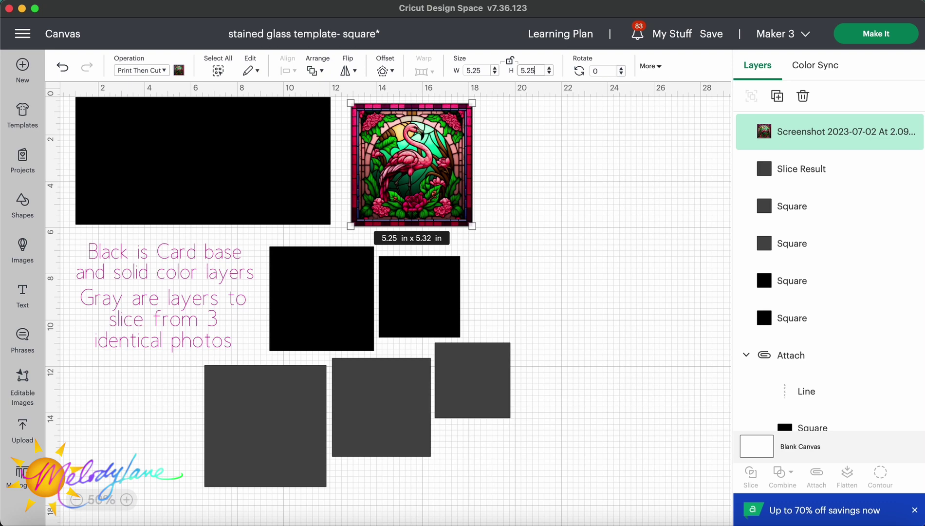
pyautogui.write('5.25')
pyautogui.press('Return')
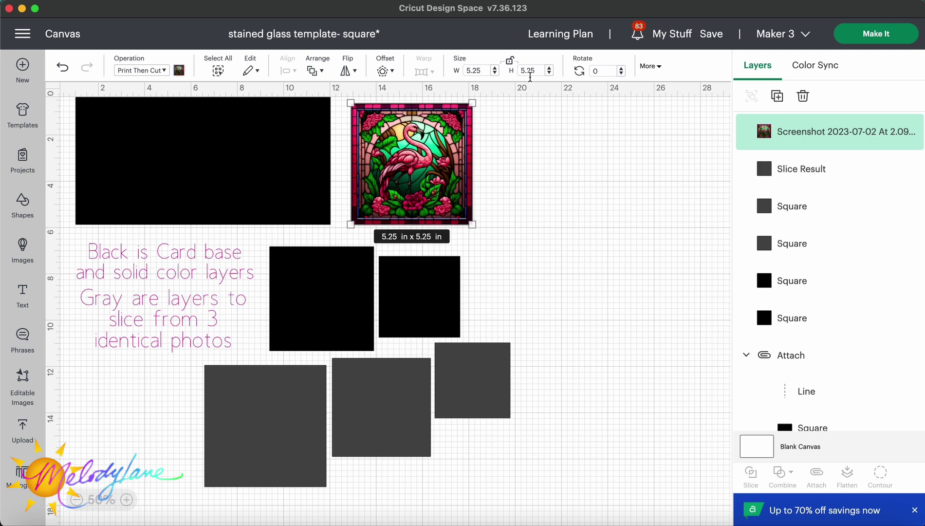
pyautogui.click(524, 180)
# Step: Duplicate the flamingo image twice and move both copies to the empty canvas area beside the original
pyautogui.click(401, 154)
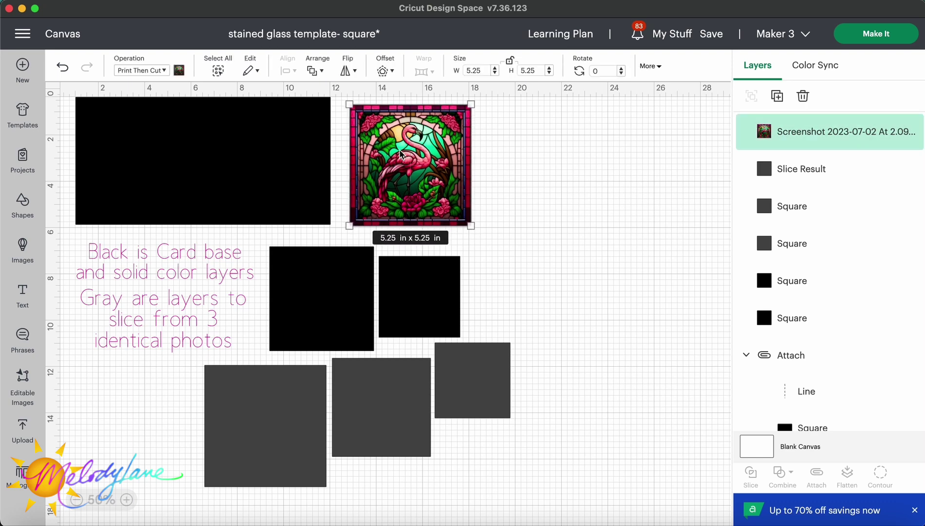
pyautogui.rightClick(401, 154)
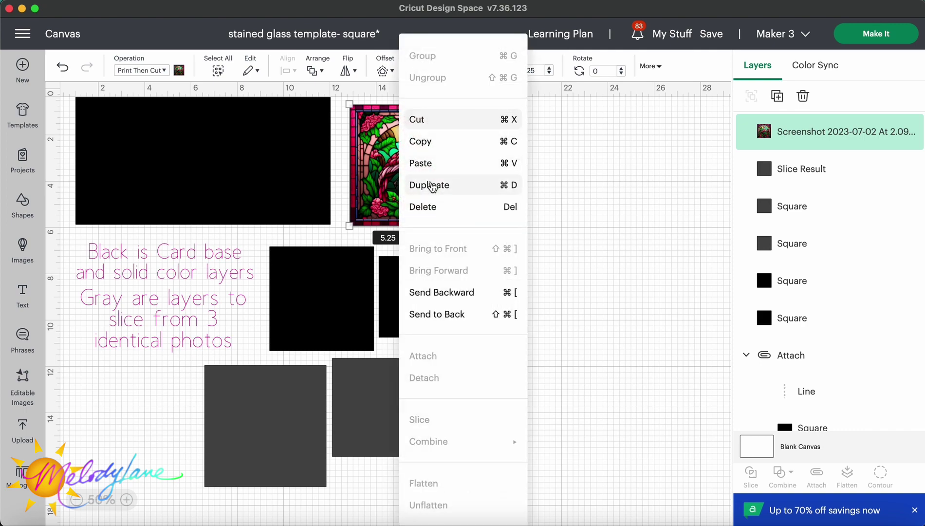
pyautogui.click(432, 186)
pyautogui.click(128, 222)
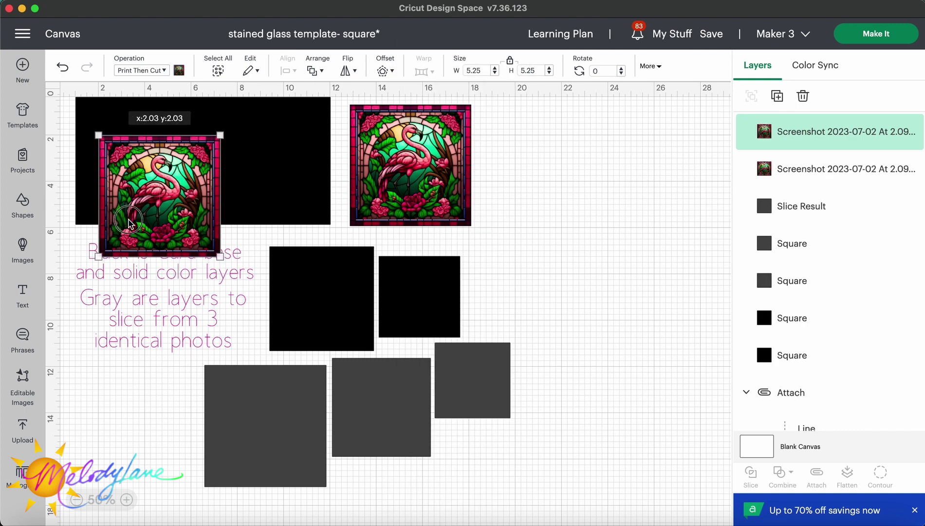
pyautogui.moveTo(128, 222); pyautogui.dragTo(606, 197)
pyautogui.click(420, 187)
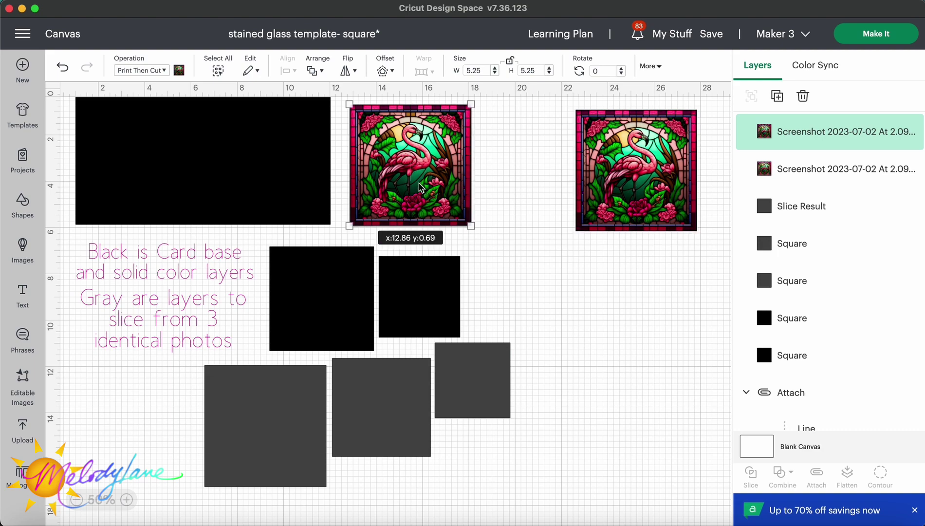
pyautogui.rightClick(420, 188)
pyautogui.click(458, 182)
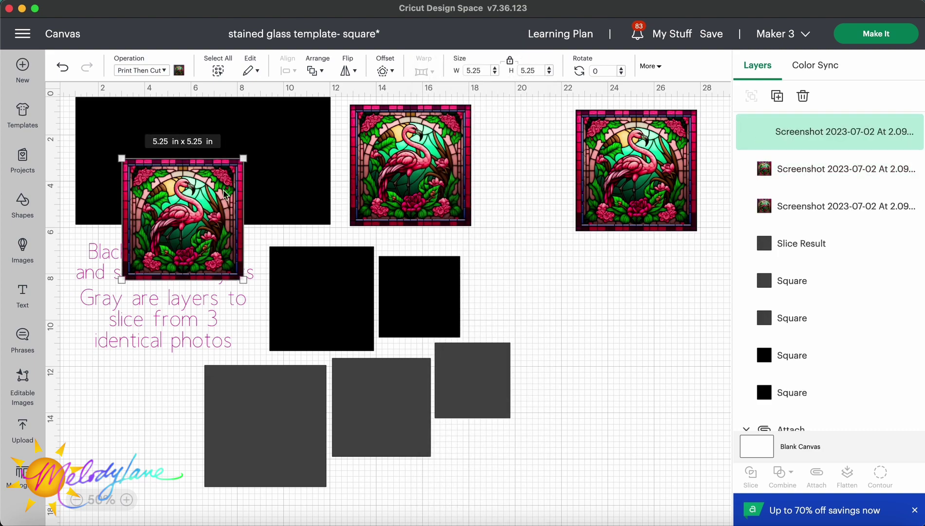
pyautogui.moveTo(224, 193); pyautogui.dragTo(607, 236)
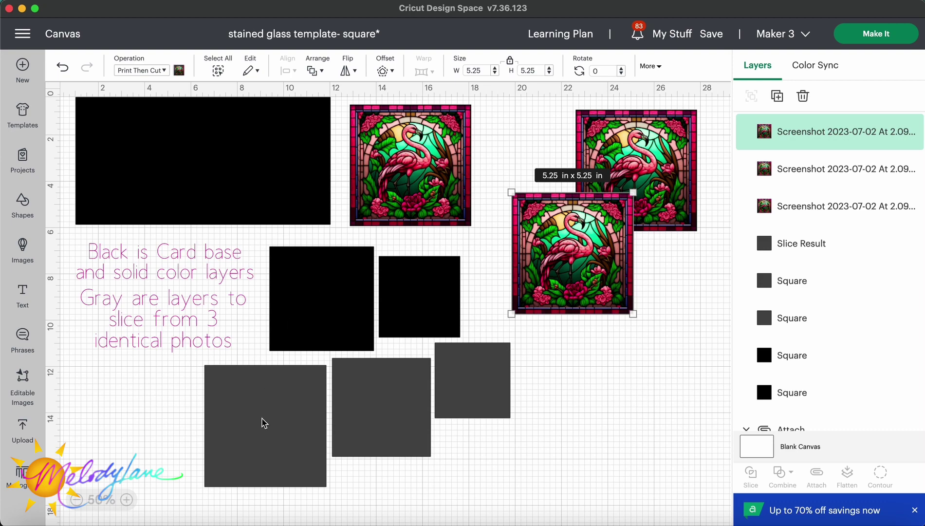
# Step: Move the largest gray square out of the way to an empty area farther down the canvas
pyautogui.scroll(-5, 267, 424)
pyautogui.moveTo(257, 253); pyautogui.dragTo(568, 489)
pyautogui.scroll(5, 597, 336)
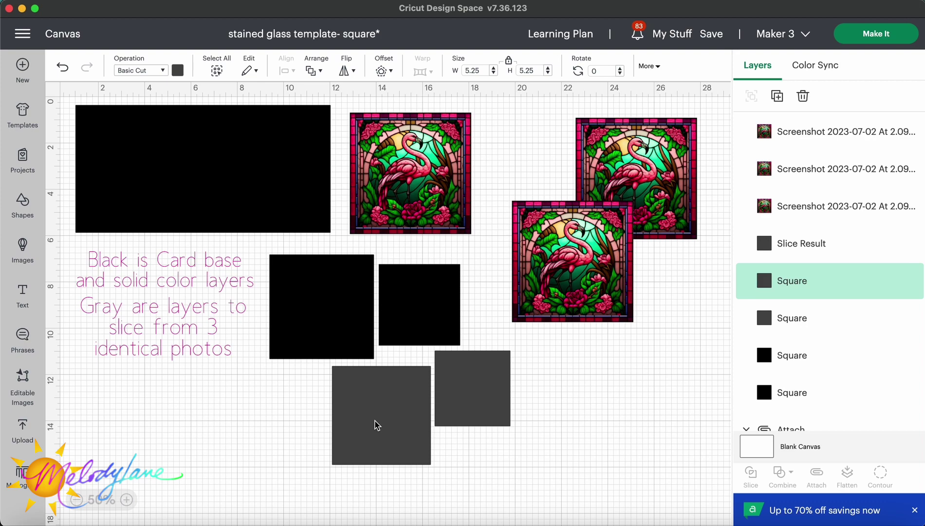
# Step: Place the medium gray square over the original flamingo image, bring it to the front, and center the two on each other
pyautogui.moveTo(374, 425); pyautogui.dragTo(424, 183)
pyautogui.rightClick(418, 260)
pyautogui.click(446, 250)
pyautogui.moveTo(504, 120); pyautogui.dragTo(417, 191)
pyautogui.click(285, 71)
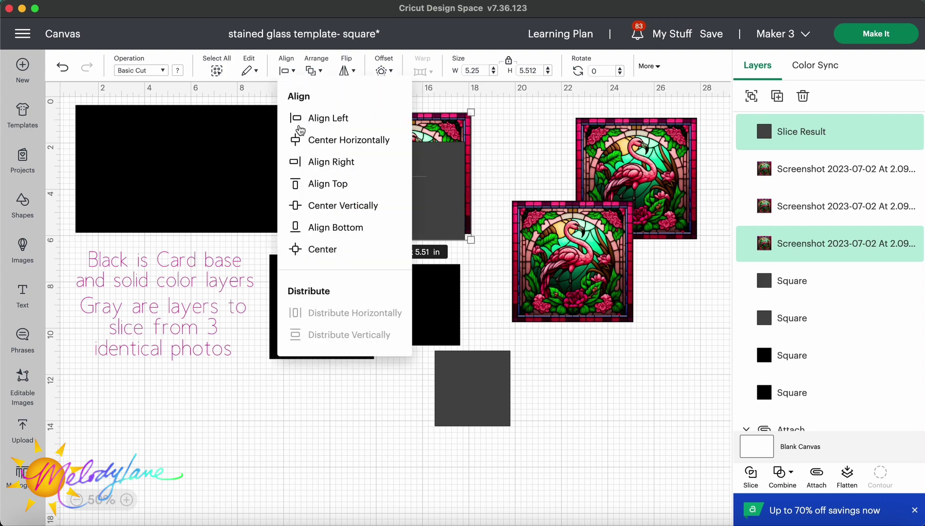
pyautogui.click(324, 247)
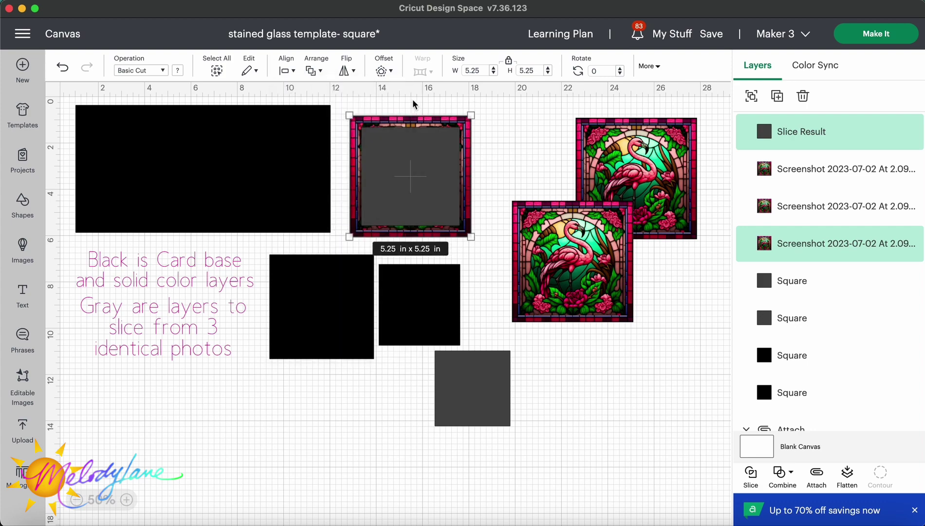
# Step: Slice the flamingo image with the centered gray square, separate the pieces, and delete the leftover outer frame
pyautogui.moveTo(365, 105); pyautogui.dragTo(478, 199)
pyautogui.click(751, 472)
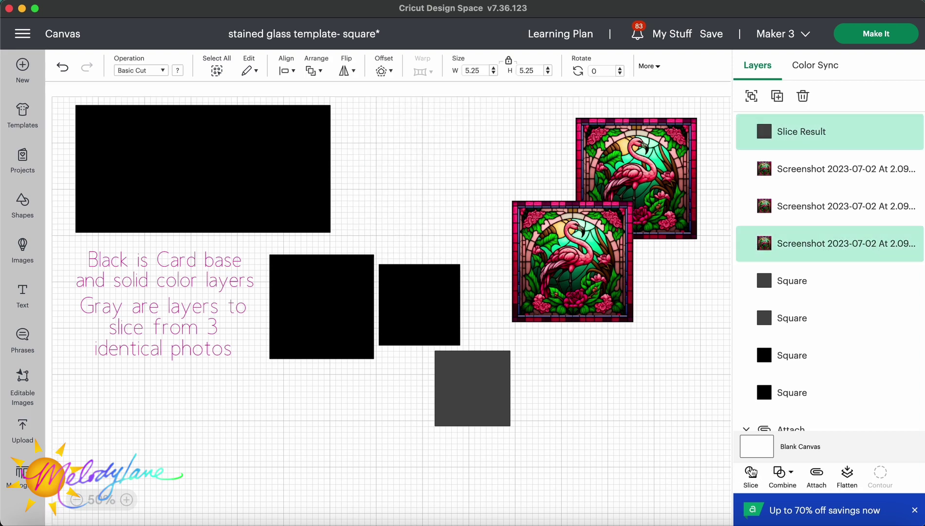
pyautogui.moveTo(430, 184); pyautogui.dragTo(454, 171)
pyautogui.click(367, 126)
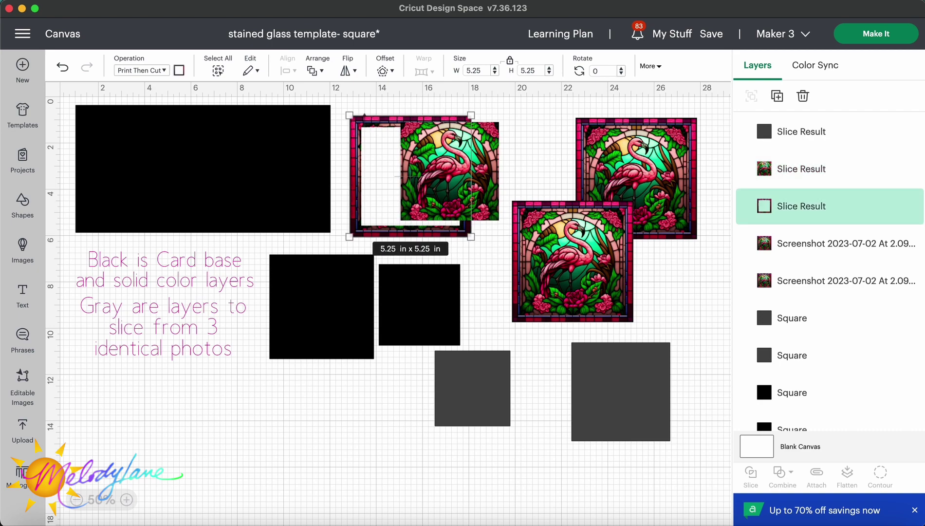
pyautogui.rightClick(366, 125)
pyautogui.click(396, 207)
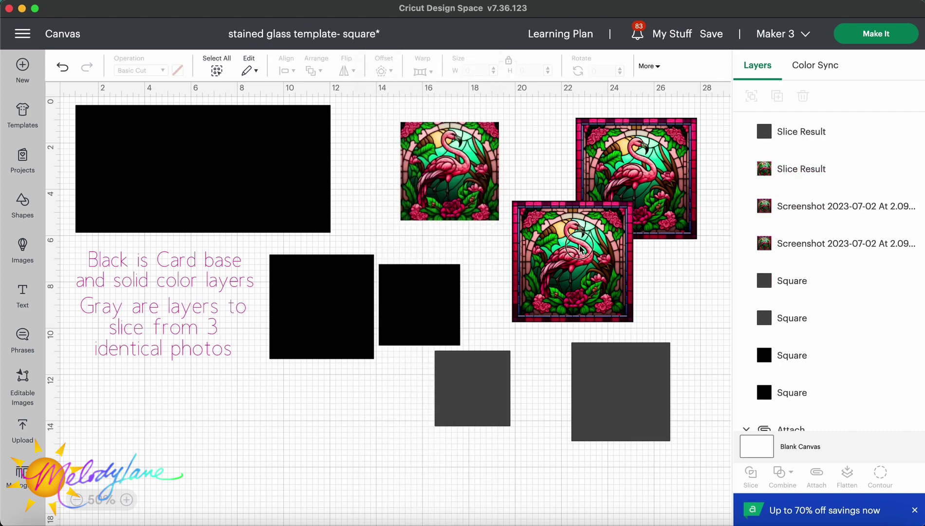
# Step: Place one full-size flamingo image on the right half of the black card base and center it vertically with the base
pyautogui.moveTo(581, 250); pyautogui.dragTo(275, 156)
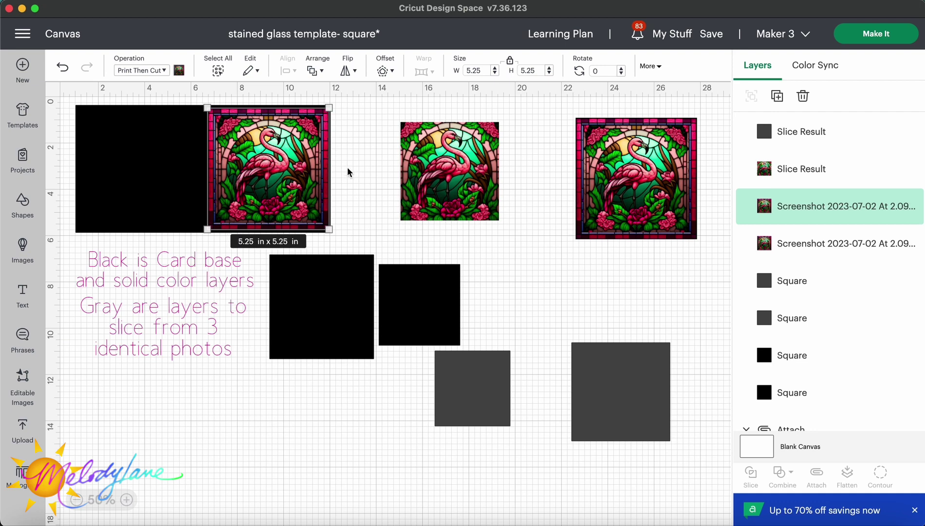
pyautogui.moveTo(348, 167); pyautogui.dragTo(191, 236)
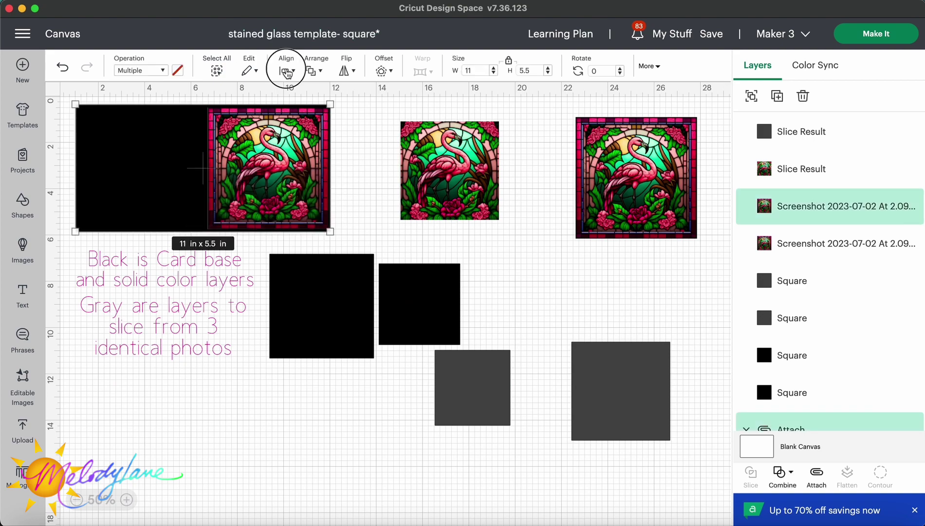
pyautogui.click(288, 71)
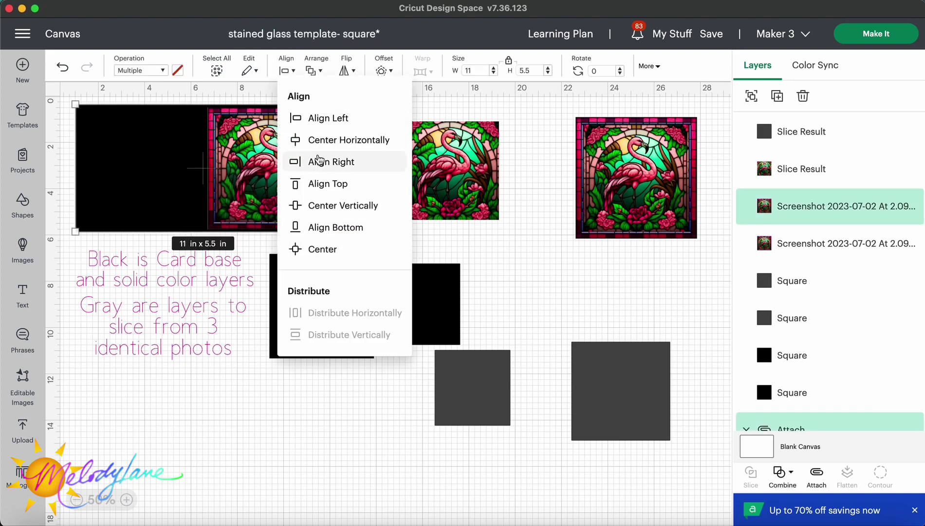
pyautogui.click(332, 205)
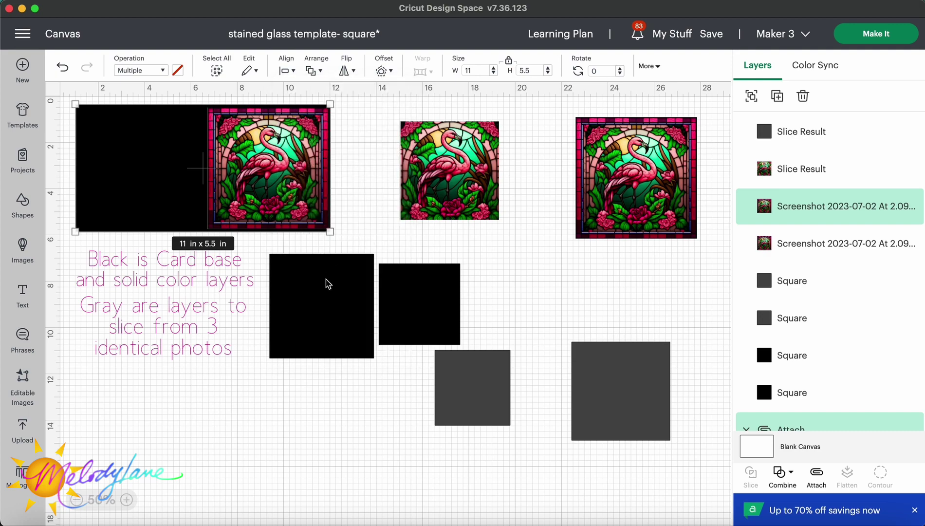
# Step: Bring the larger black square to the front and center it on the flamingo image placed on the card base
pyautogui.moveTo(321, 302); pyautogui.dragTo(278, 177)
pyautogui.rightClick(313, 238)
pyautogui.click(347, 254)
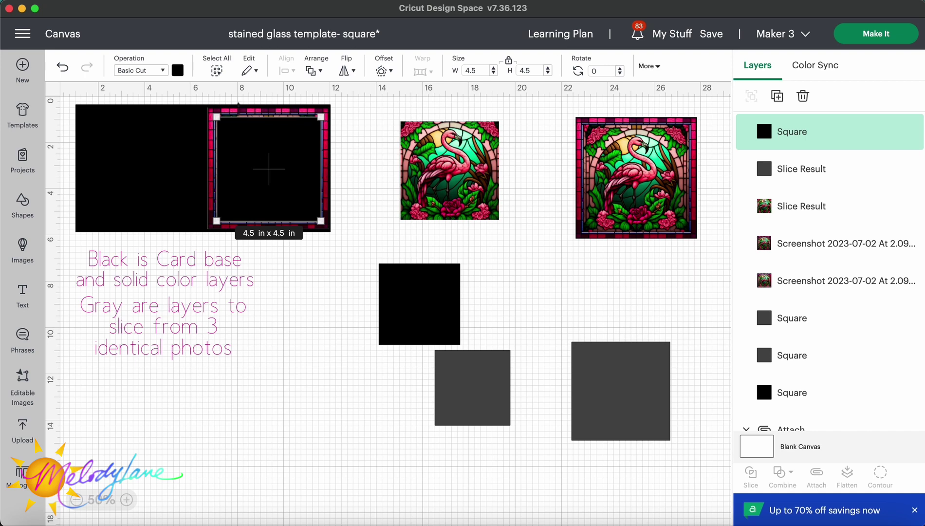
pyautogui.moveTo(258, 169); pyautogui.dragTo(303, 251)
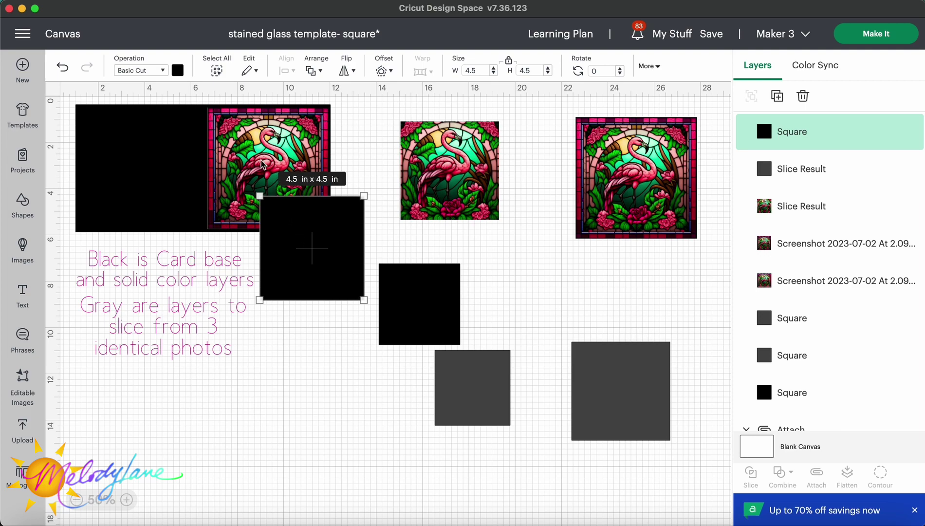
pyautogui.keyDown('shift'); pyautogui.click(261, 164); pyautogui.keyUp('shift')
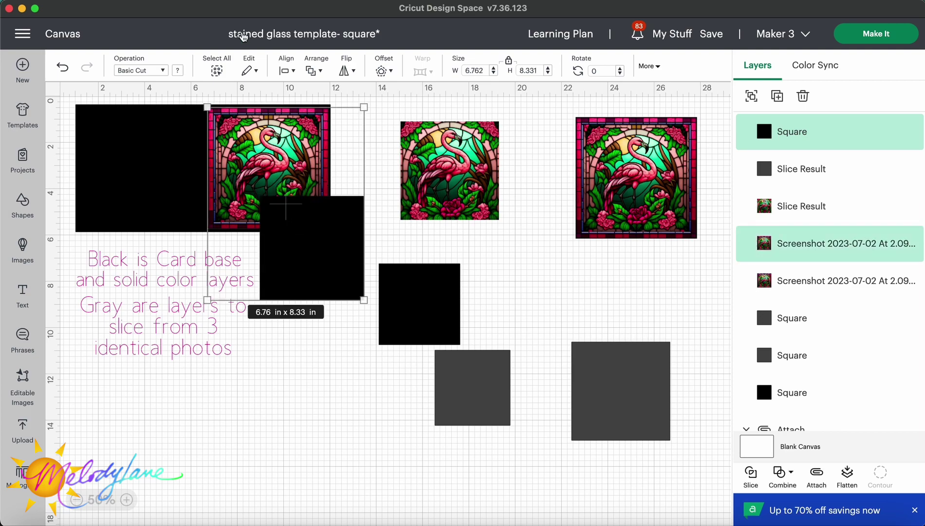
pyautogui.click(287, 69)
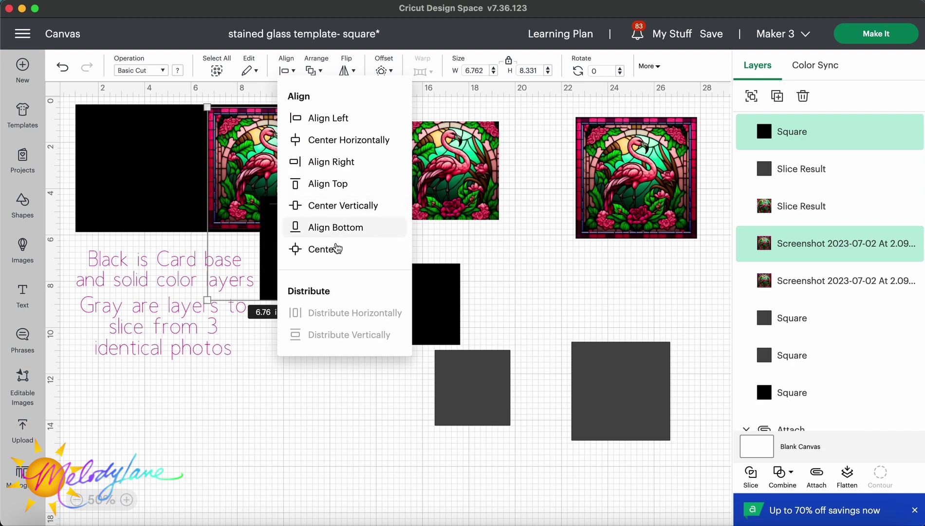
pyautogui.click(336, 248)
# Step: Stack the 4.25 in flamingo slice in front of the larger black square and center all stacked layers on each other
pyautogui.moveTo(438, 196); pyautogui.dragTo(355, 220)
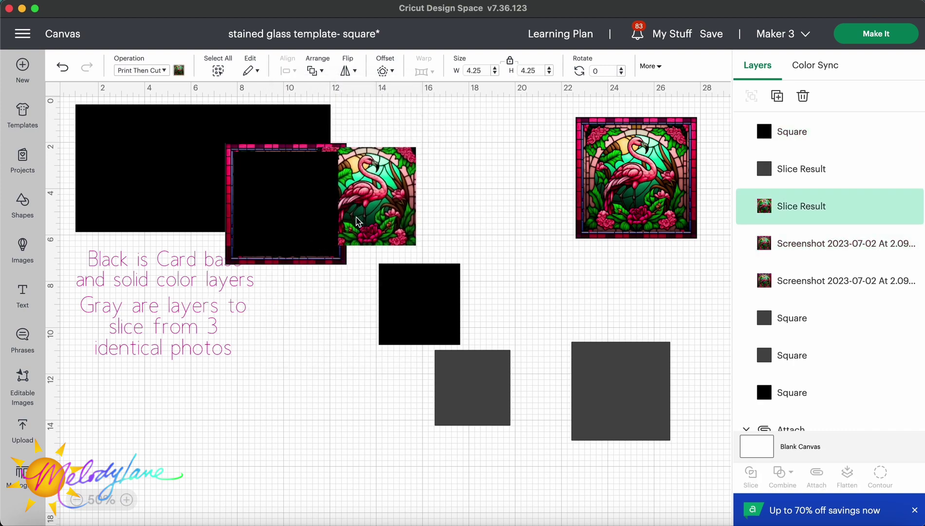
pyautogui.rightClick(383, 218)
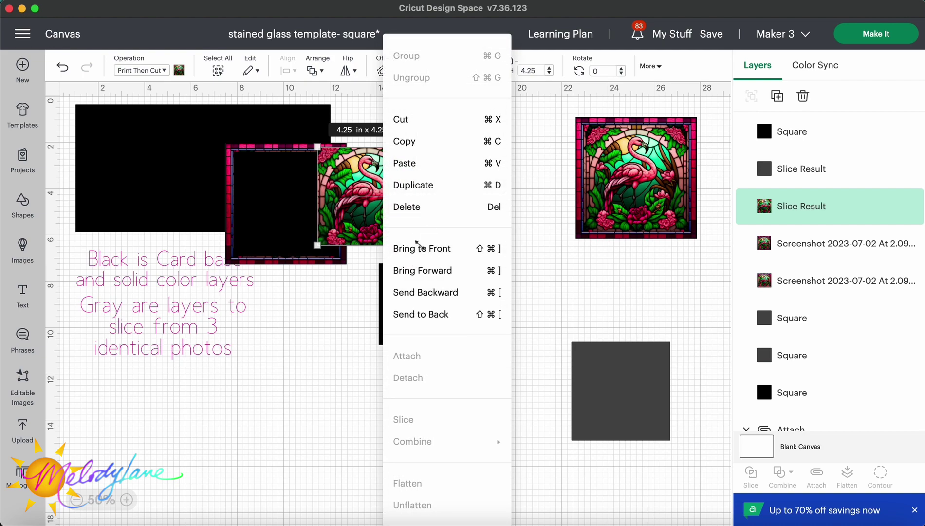
pyautogui.click(419, 249)
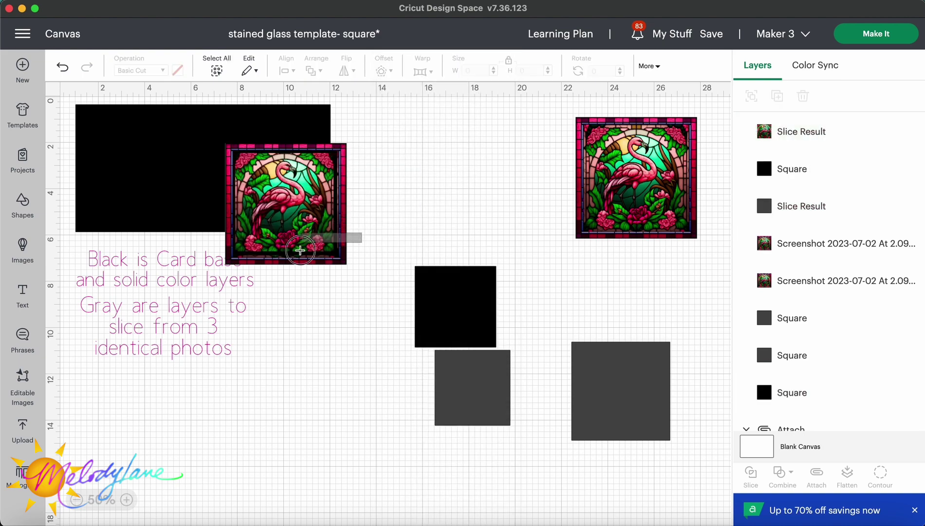
pyautogui.moveTo(300, 250); pyautogui.dragTo(303, 292)
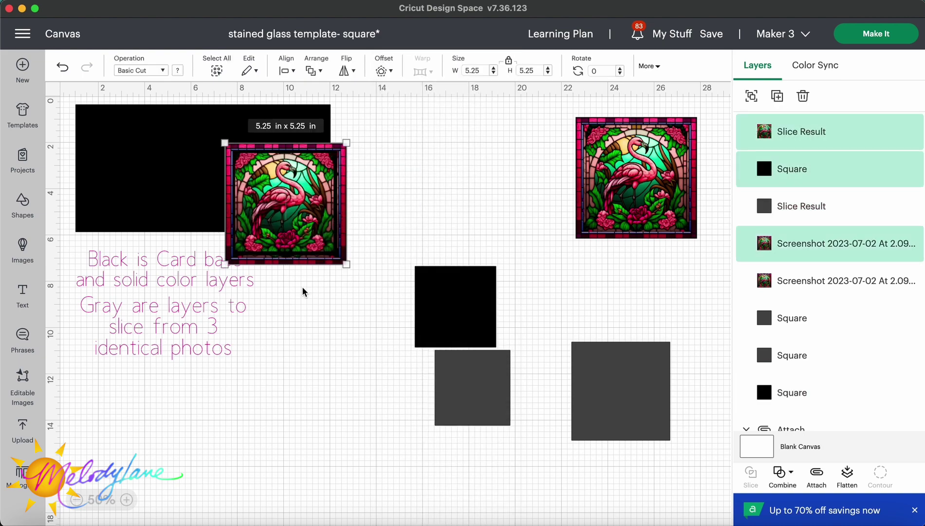
pyautogui.click(287, 70)
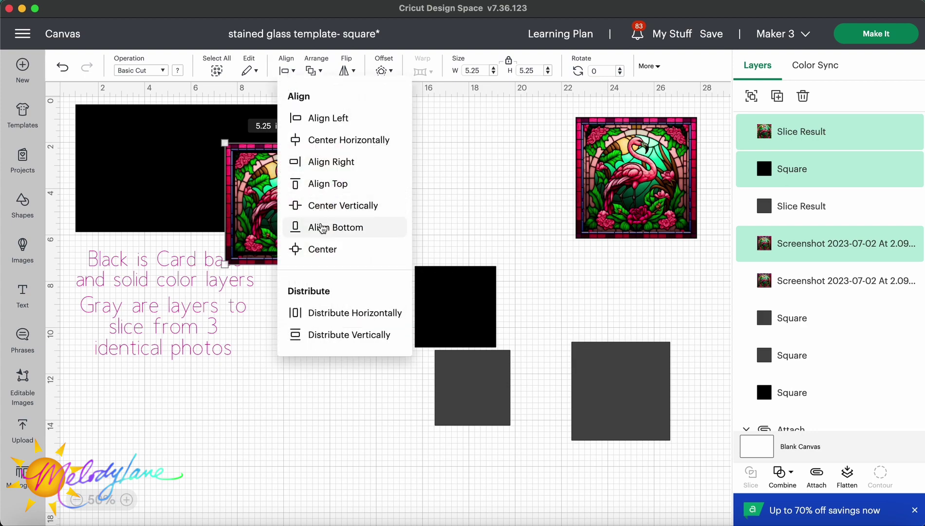
pyautogui.click(320, 249)
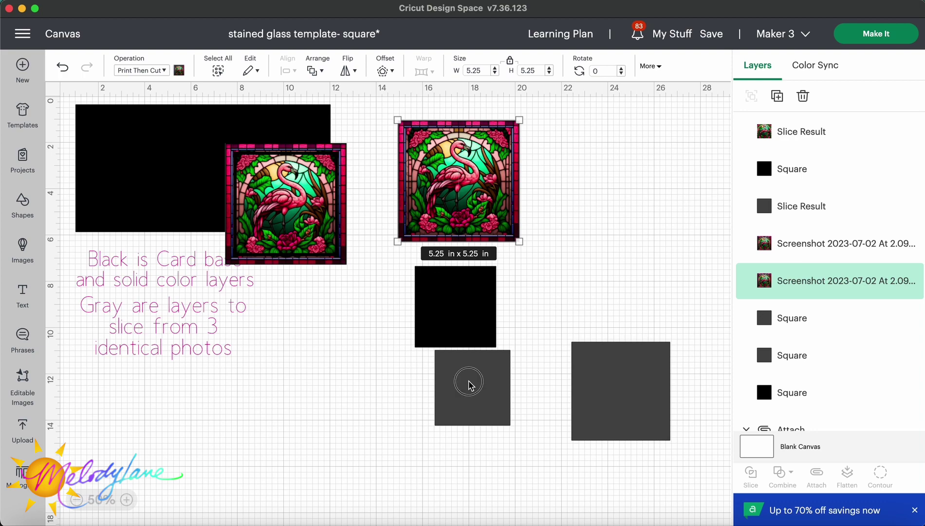
# Step: Place the 3.25 in gray square in front of the remaining full-size flamingo image and center the two on each other
pyautogui.moveTo(467, 384); pyautogui.dragTo(490, 241)
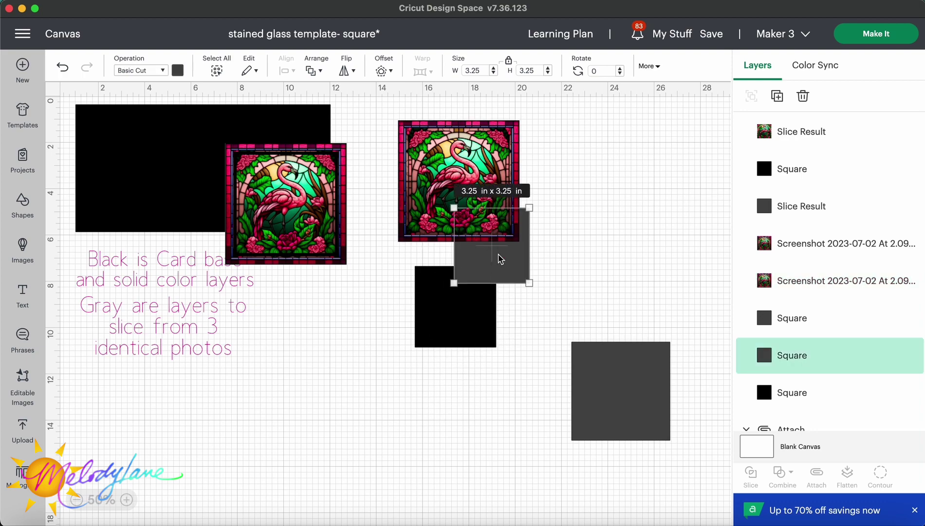
pyautogui.rightClick(499, 258)
pyautogui.click(517, 248)
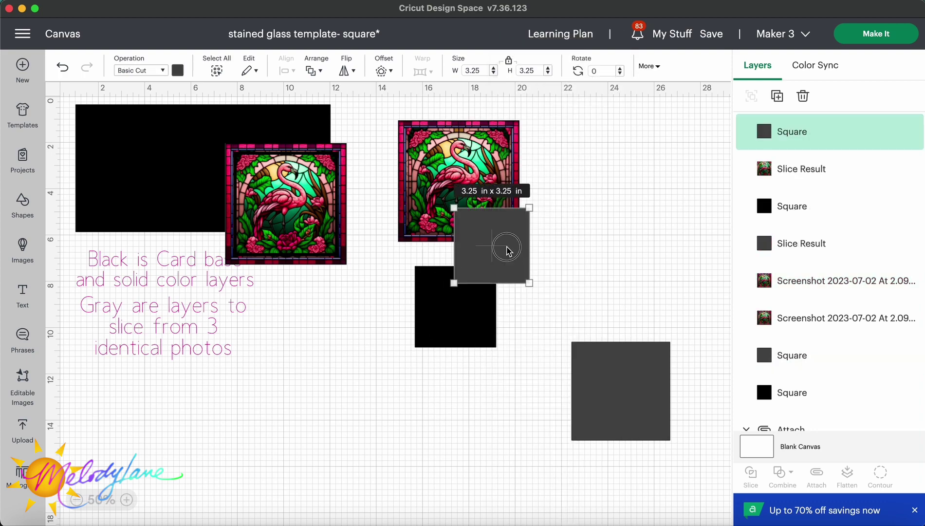
pyautogui.moveTo(506, 250); pyautogui.dragTo(484, 188)
pyautogui.moveTo(458, 100); pyautogui.dragTo(552, 270)
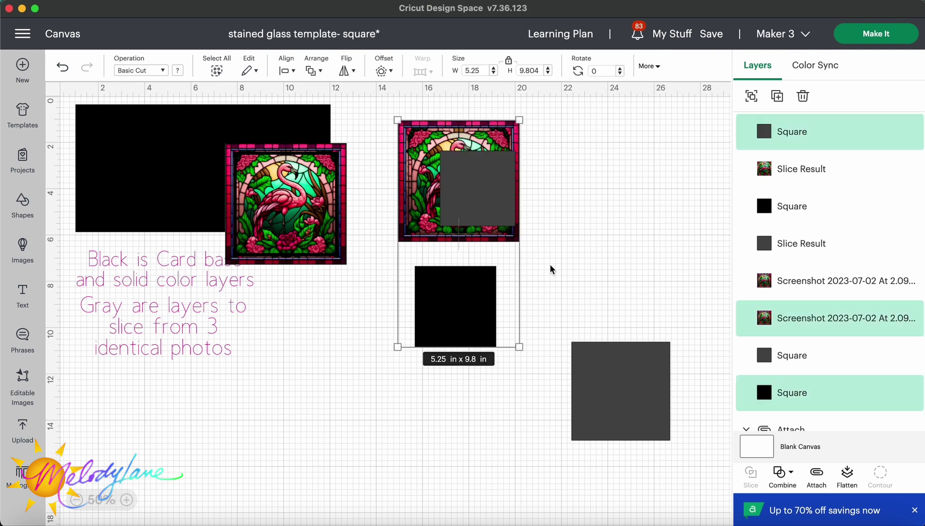
pyautogui.click(540, 215)
pyautogui.moveTo(382, 113); pyautogui.dragTo(507, 198)
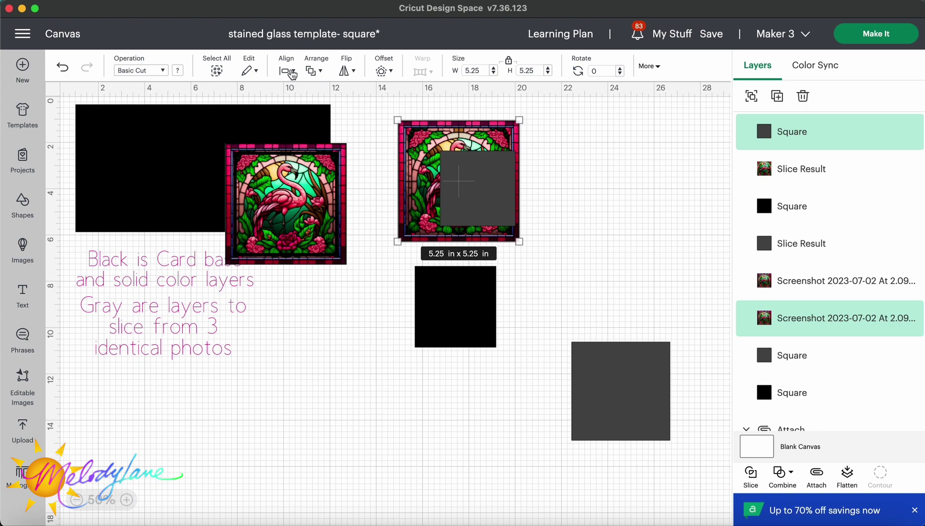
pyautogui.click(286, 71)
pyautogui.click(325, 249)
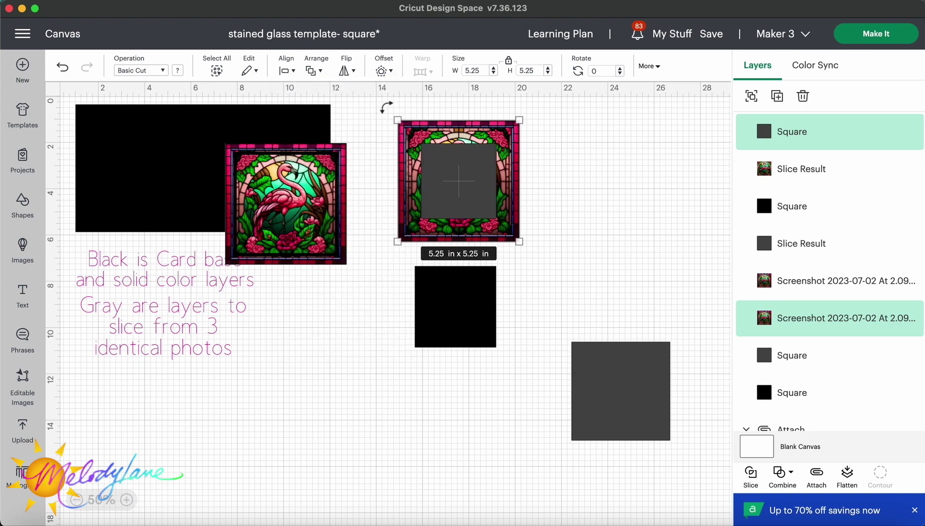
# Step: Slice the flamingo image with the centered gray square, delete the leftover outer frame, and separate the remaining pieces
pyautogui.moveTo(372, 114); pyautogui.dragTo(535, 207)
pyautogui.click(756, 479)
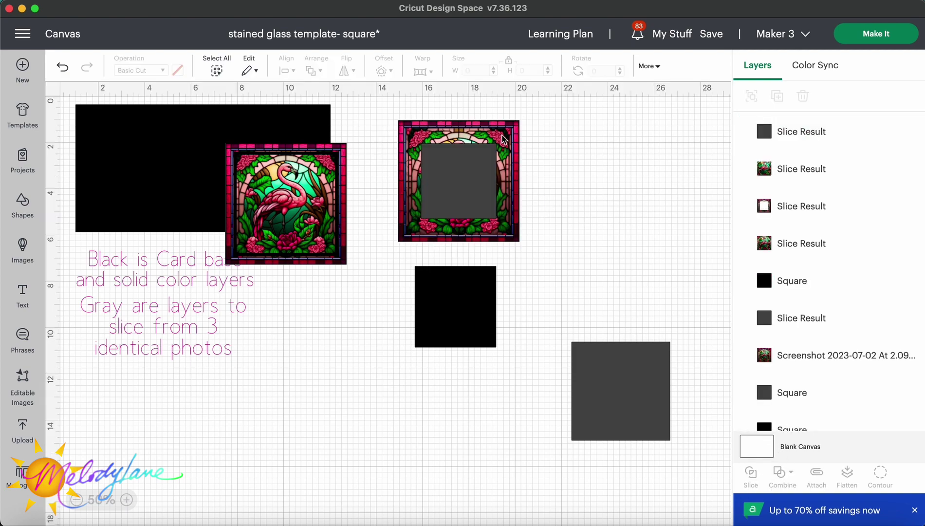
pyautogui.moveTo(519, 141); pyautogui.dragTo(683, 168)
pyautogui.rightClick(666, 166)
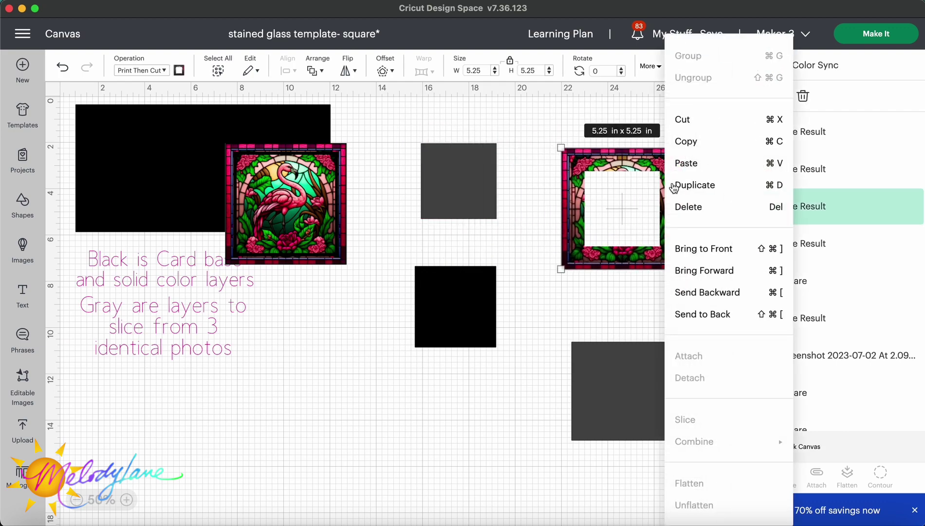
pyautogui.click(691, 208)
pyautogui.moveTo(471, 184); pyautogui.dragTo(667, 279)
pyautogui.moveTo(468, 170); pyautogui.dragTo(307, 325)
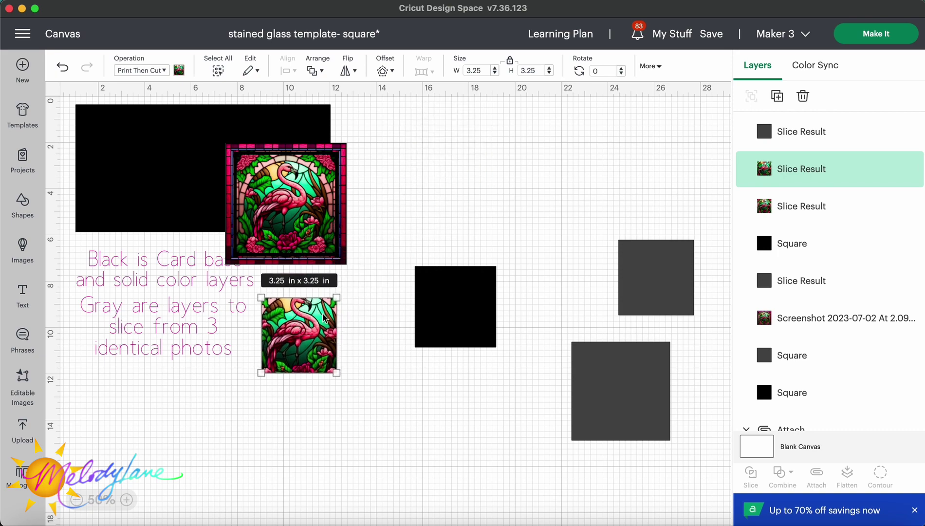
# Step: Add the 3.5 in black square to the front of the flamingo stack, move the card base aside, and center the stacked layers
pyautogui.click(440, 314)
pyautogui.rightClick(349, 249)
pyautogui.moveTo(440, 314); pyautogui.dragTo(298, 207)
pyautogui.click(376, 249)
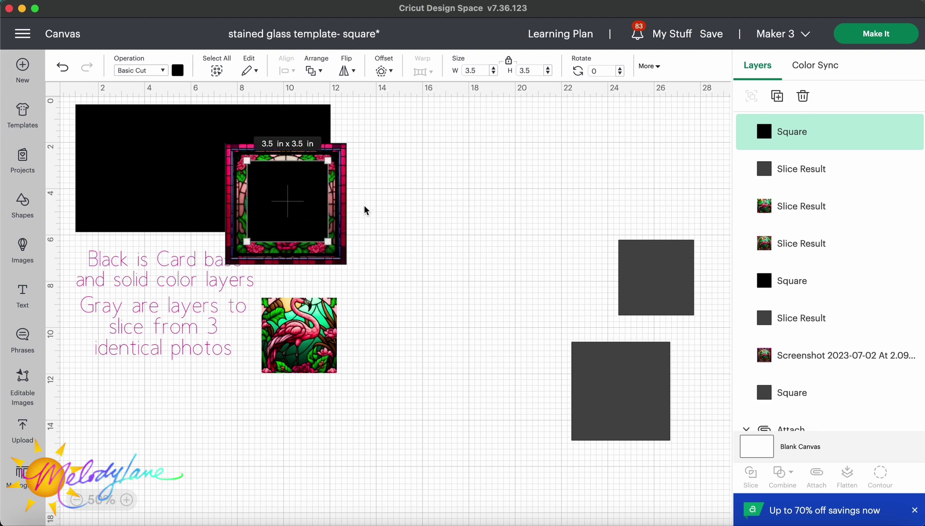
pyautogui.moveTo(181, 152); pyautogui.dragTo(479, 146)
pyautogui.moveTo(362, 273); pyautogui.dragTo(284, 187)
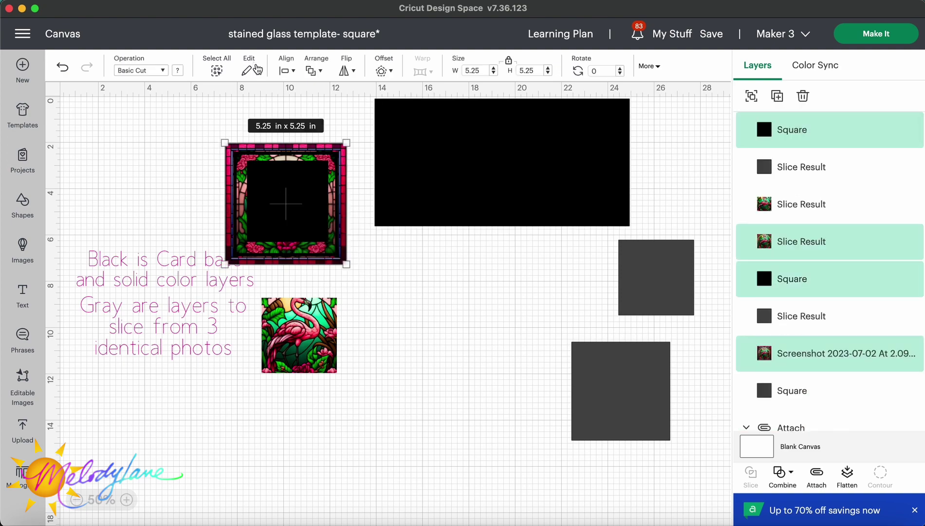
pyautogui.click(286, 71)
pyautogui.click(320, 249)
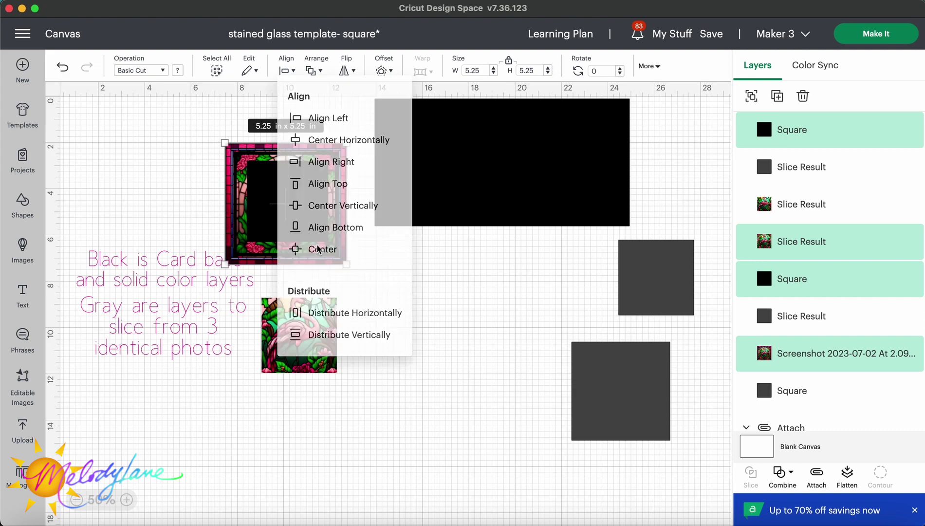
# Step: Stack the 3.25 in flamingo slice in front of the small black square and center all the layers on each other
pyautogui.moveTo(314, 328); pyautogui.dragTo(306, 264)
pyautogui.rightClick(321, 298)
pyautogui.click(352, 233)
pyautogui.click(306, 316)
pyautogui.click(347, 322)
pyautogui.moveTo(347, 322); pyautogui.dragTo(306, 120)
pyautogui.click(287, 67)
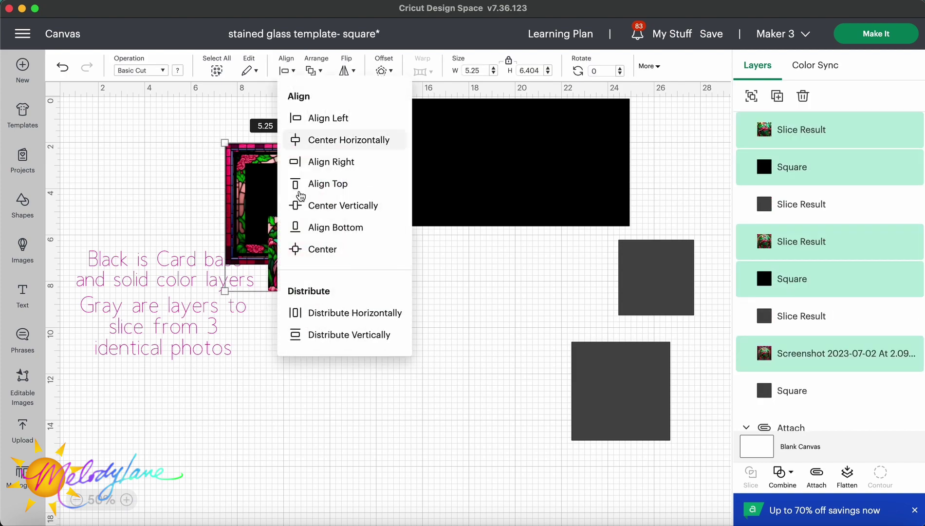
pyautogui.click(316, 248)
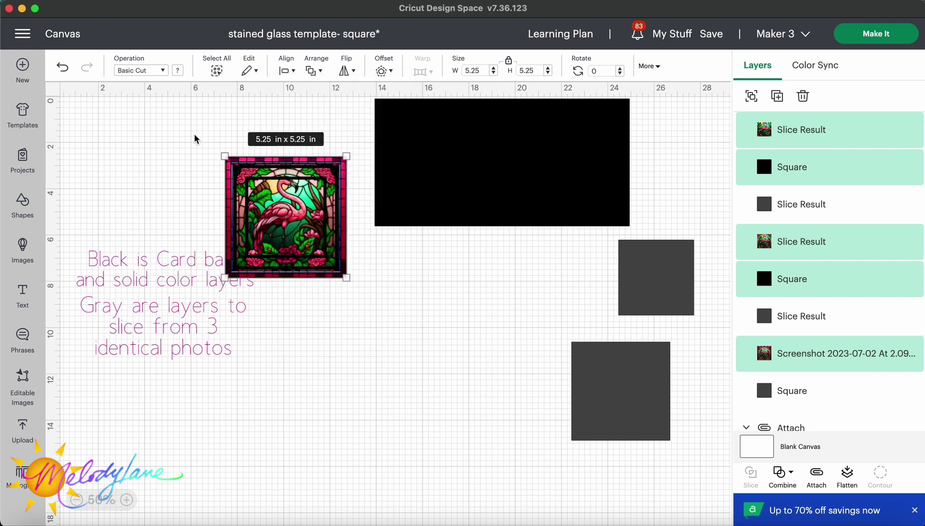
# Step: Group the stacked flamingo layers and place the group on the right half of the black card base
pyautogui.moveTo(194, 138); pyautogui.dragTo(324, 212)
pyautogui.click(751, 96)
pyautogui.click(277, 215)
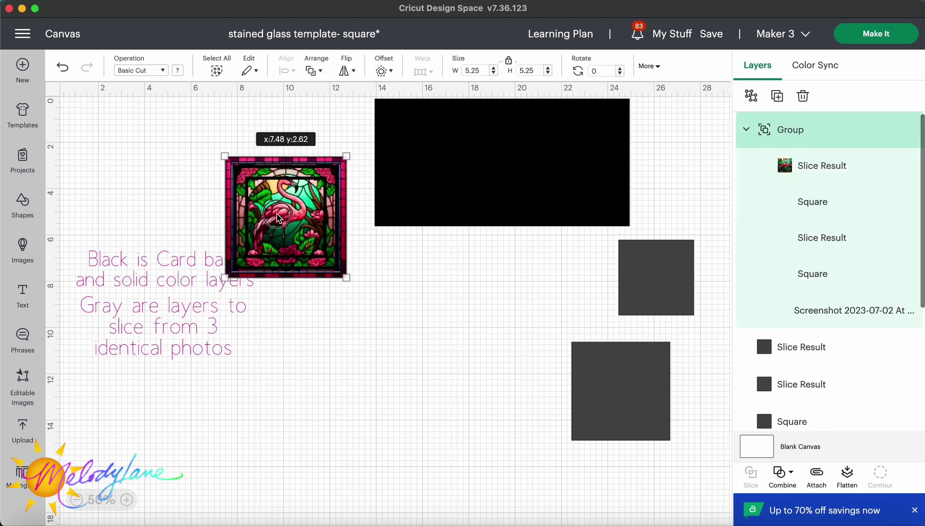
pyautogui.moveTo(277, 216); pyautogui.dragTo(322, 302)
pyautogui.moveTo(427, 181); pyautogui.dragTo(142, 188)
pyautogui.moveTo(330, 318); pyautogui.dragTo(275, 184)
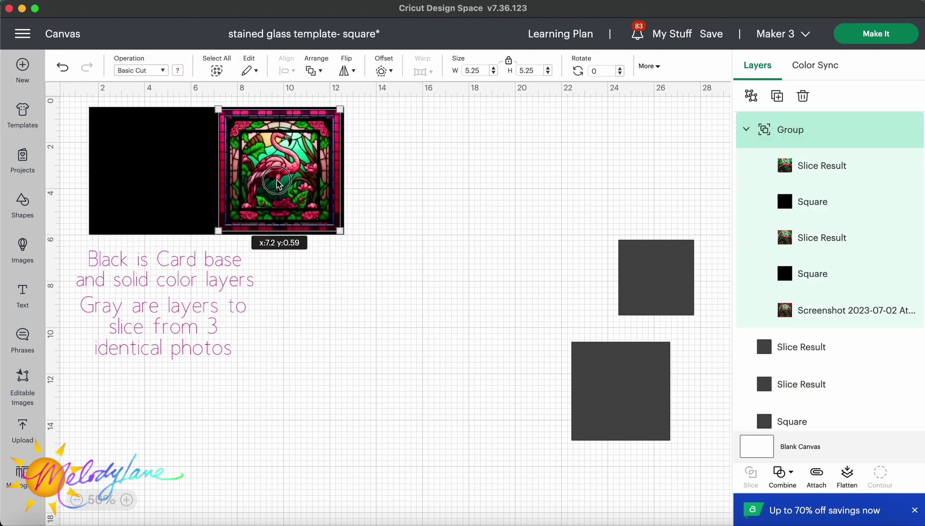
pyautogui.click(320, 238)
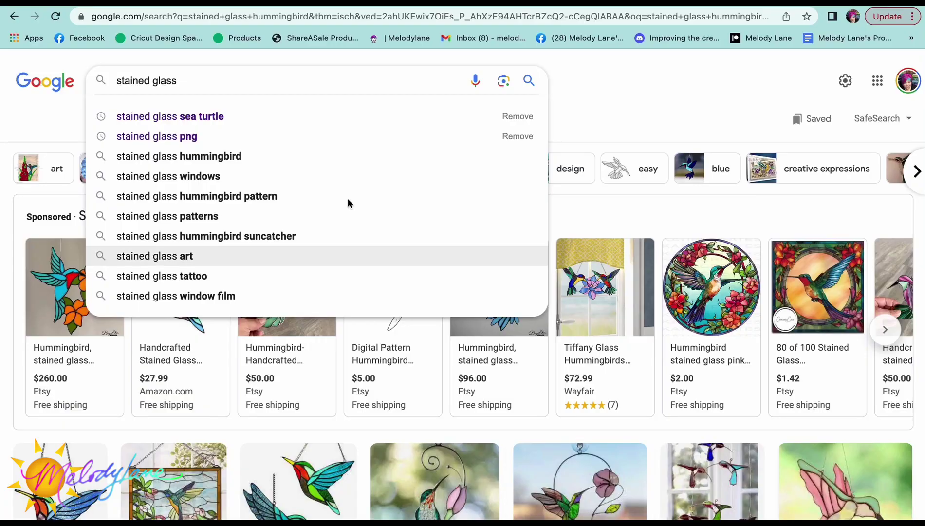
# Step: Switch to Google Images in the browser and search for "stained glass hummingbird"
pyautogui.write('hu')
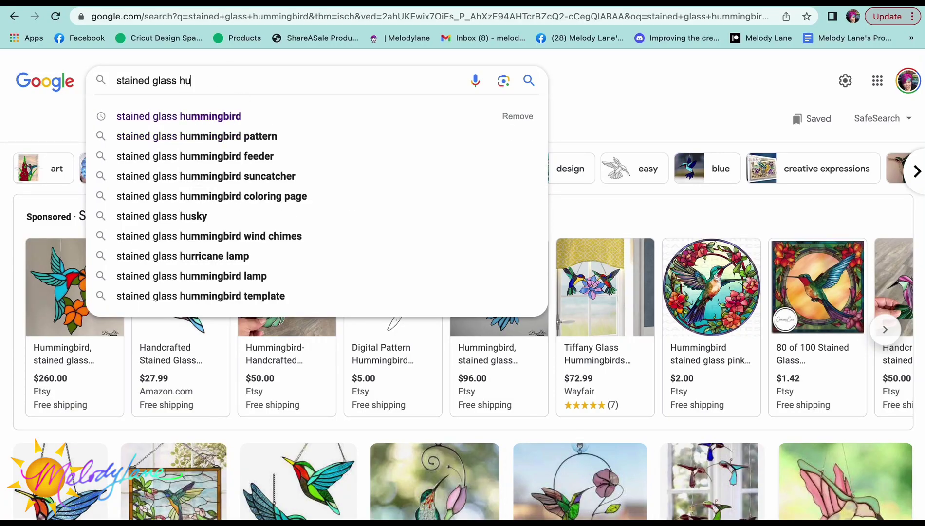
pyautogui.write('mmingbird')
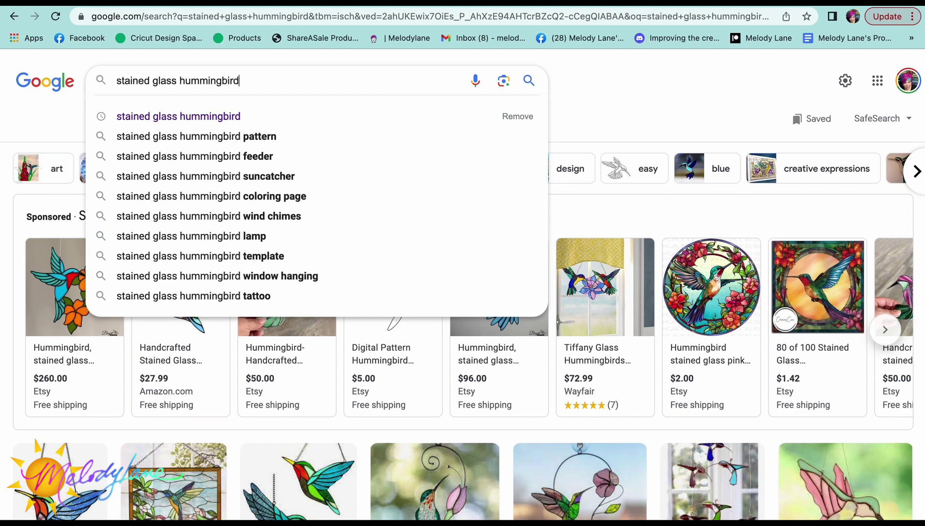
pyautogui.press('Return')
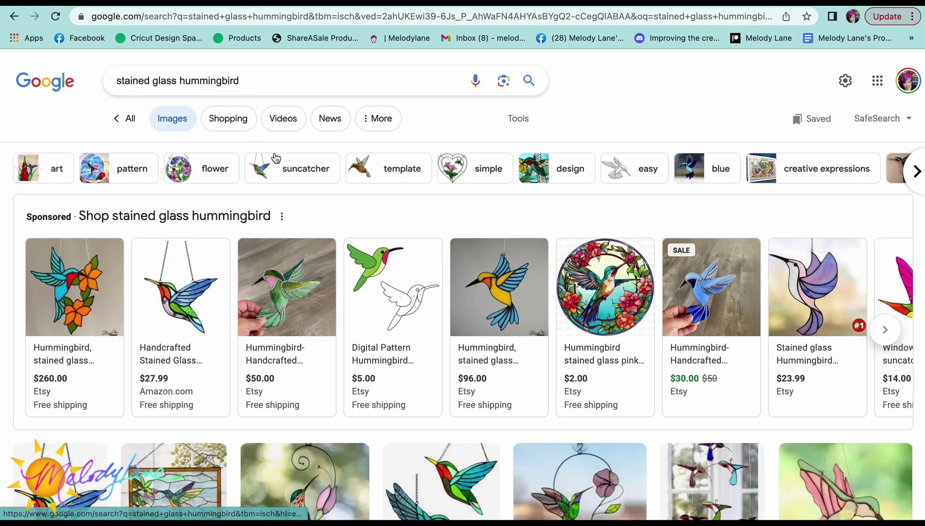
# Step: Browse the stained glass hummingbird image results for square and round designs suitable for a layered card
pyautogui.scroll(-5, 404, 259)
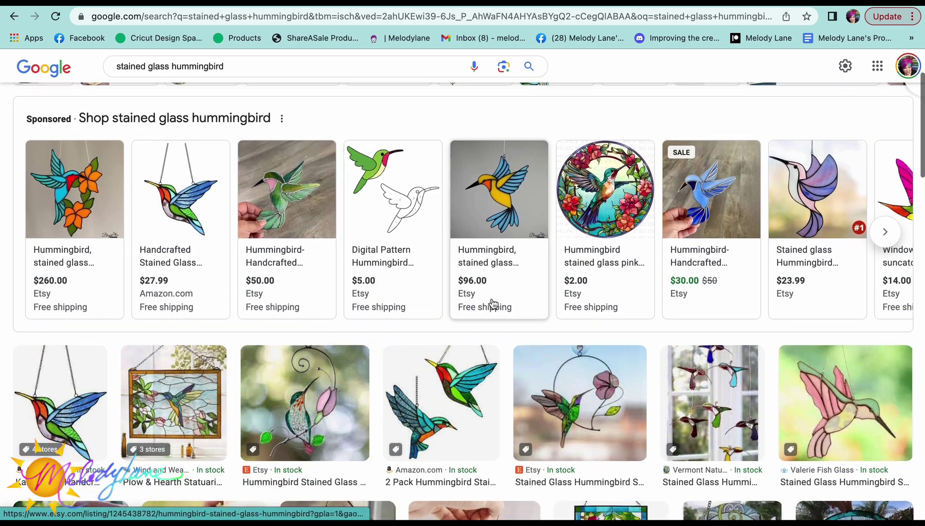
pyautogui.scroll(-4, 497, 305)
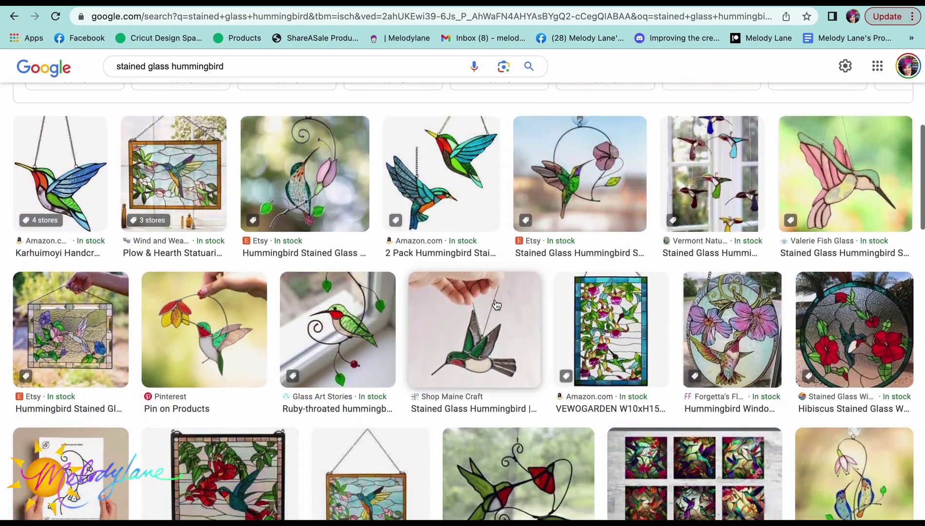
pyautogui.scroll(-6, 496, 305)
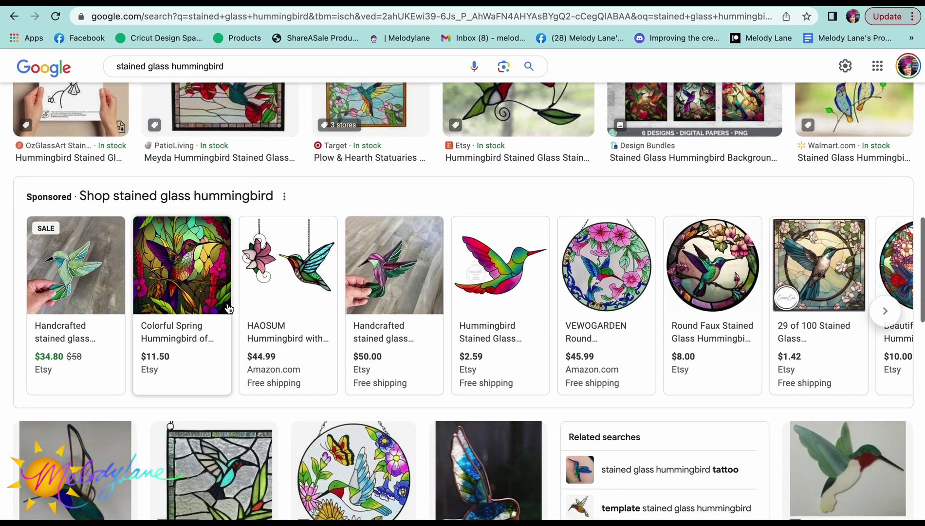
pyautogui.moveTo(197, 280)
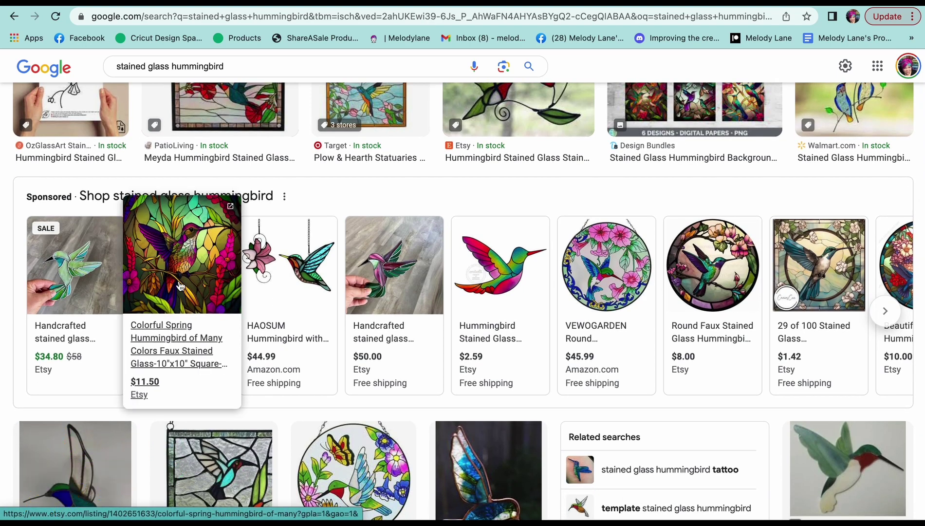
pyautogui.moveTo(382, 297)
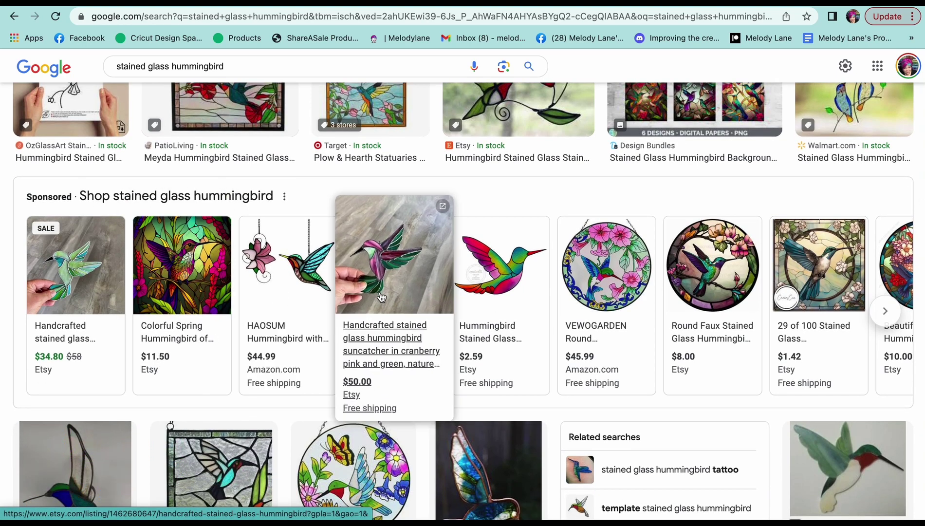
pyautogui.moveTo(702, 254)
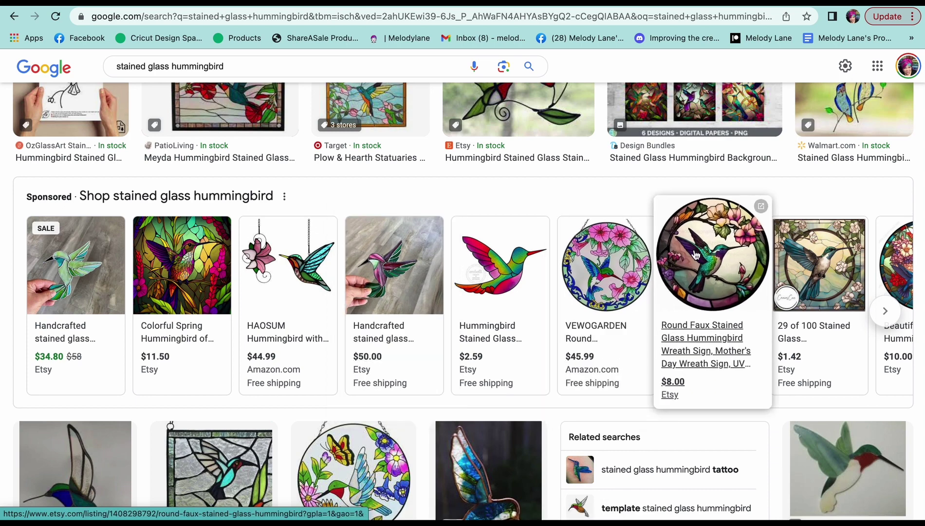
pyautogui.scroll(-5, 580, 271)
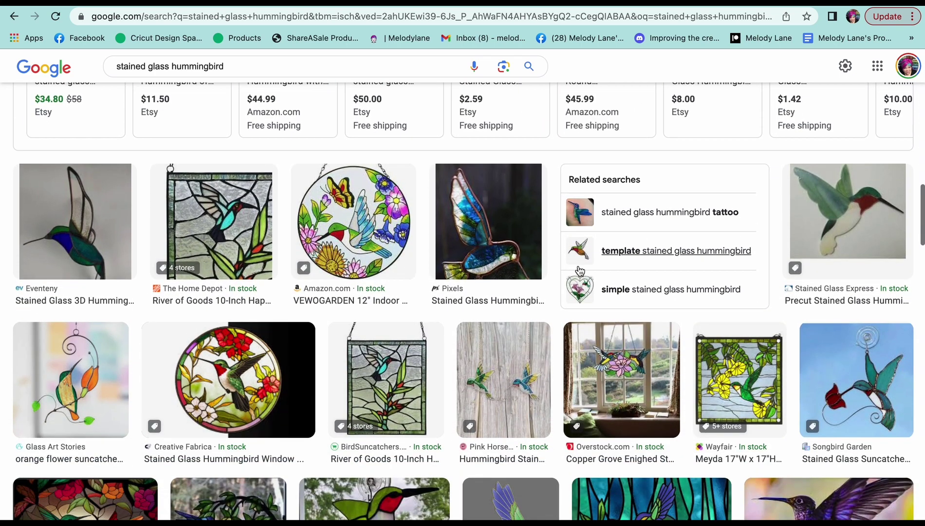
pyautogui.scroll(-5, 580, 272)
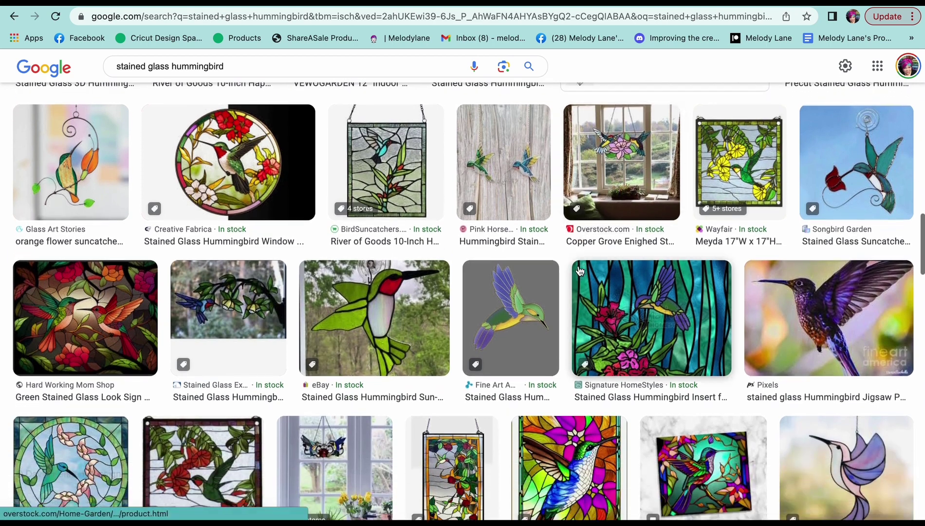
pyautogui.scroll(-3, 580, 271)
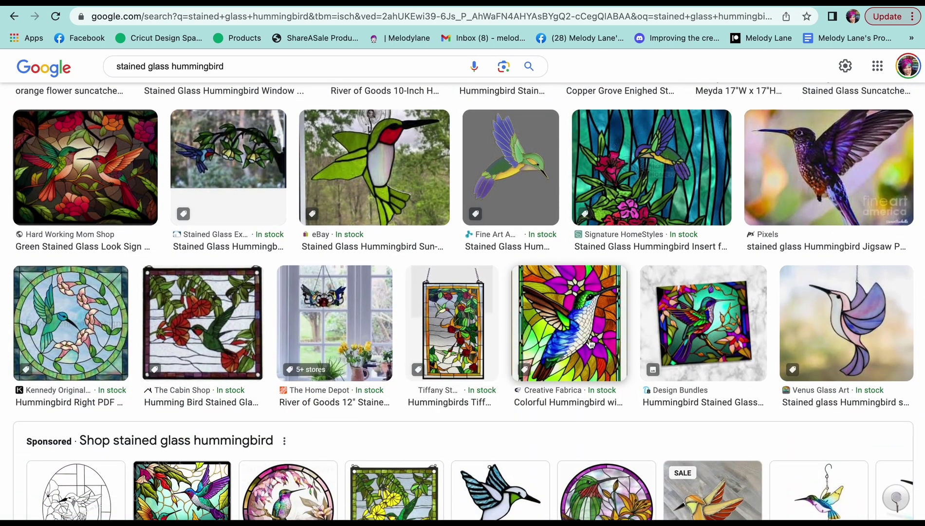
pyautogui.scroll(-4, 593, 344)
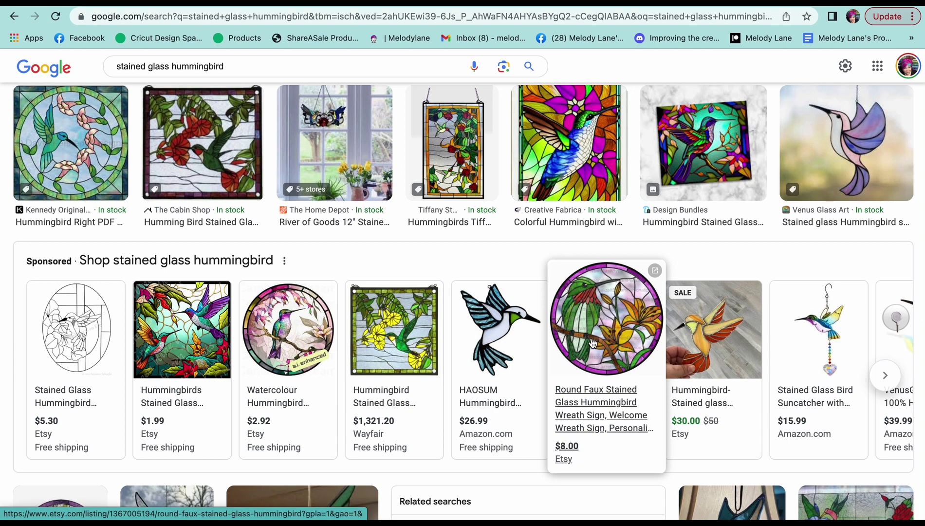
# Step: Look further down the stained glass hummingbird image results, past the sponsored listings, for more full-scene designs usable on a layered card
pyautogui.scroll(-2, 593, 343)
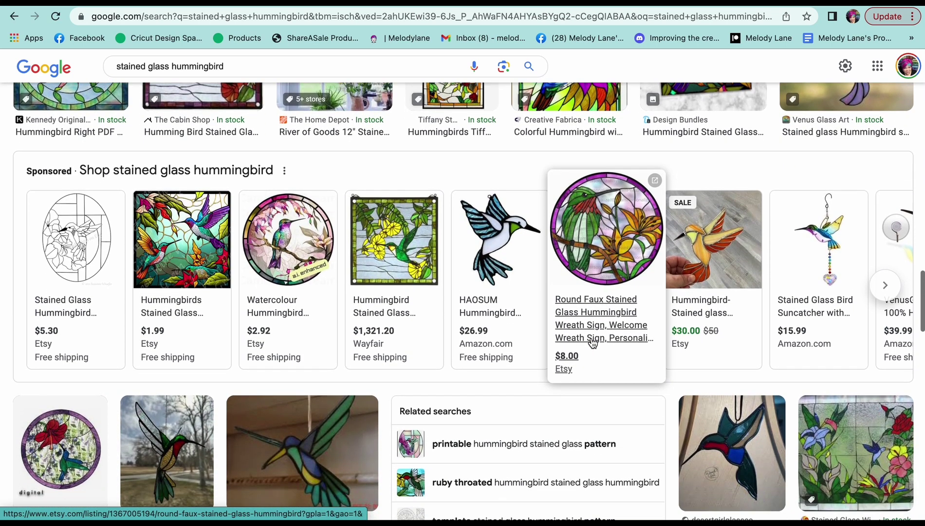
pyautogui.scroll(-5, 593, 344)
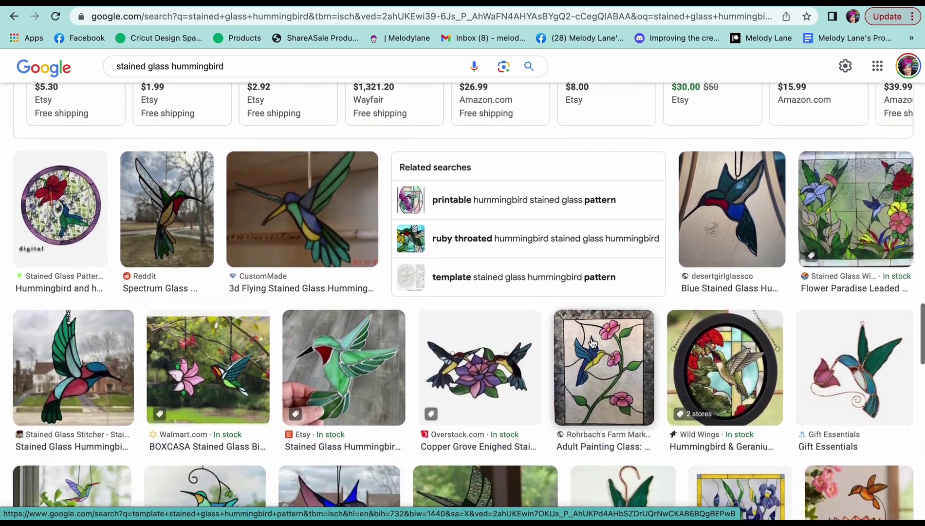
pyautogui.scroll(-6, 593, 344)
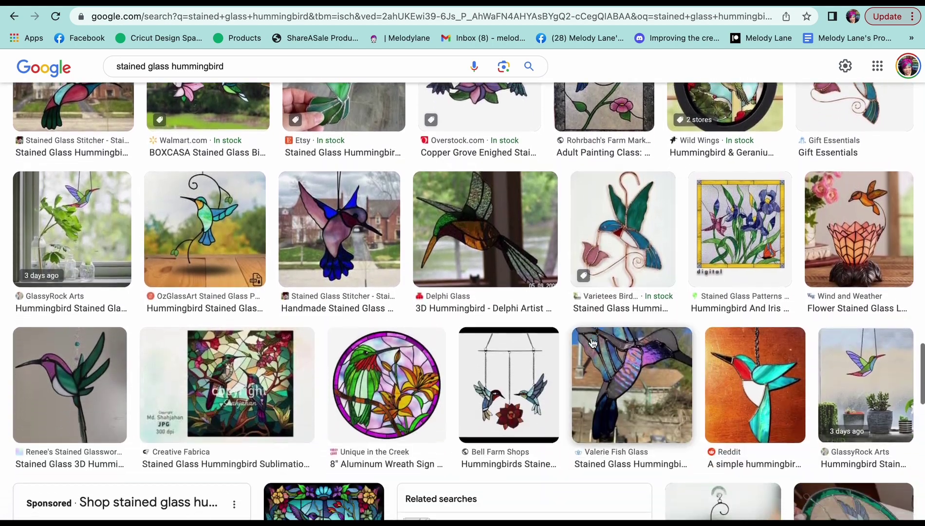
pyautogui.scroll(-5, 593, 343)
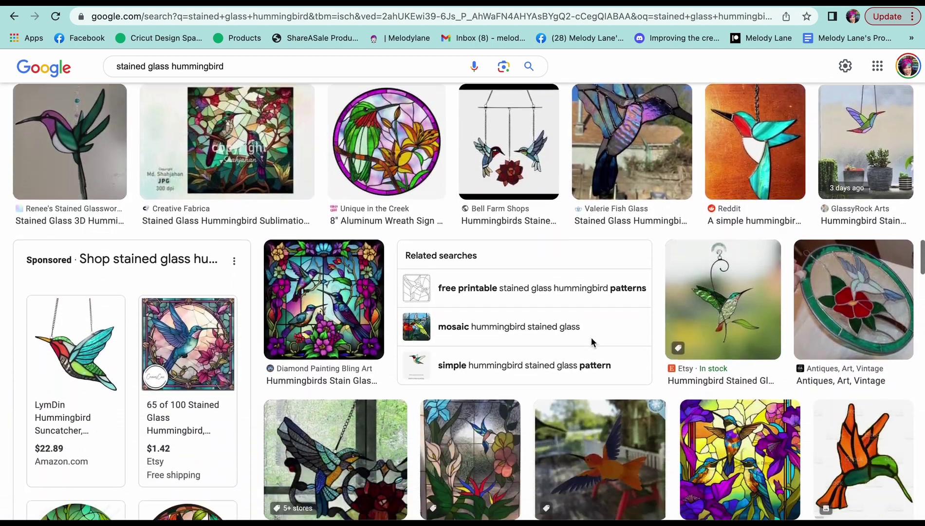
pyautogui.scroll(-2, 591, 337)
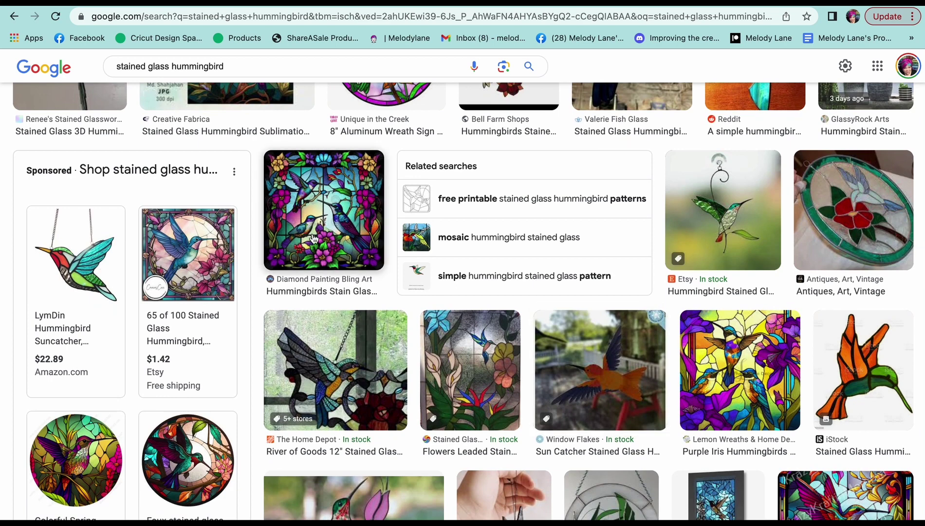
pyautogui.scroll(-5, 699, 357)
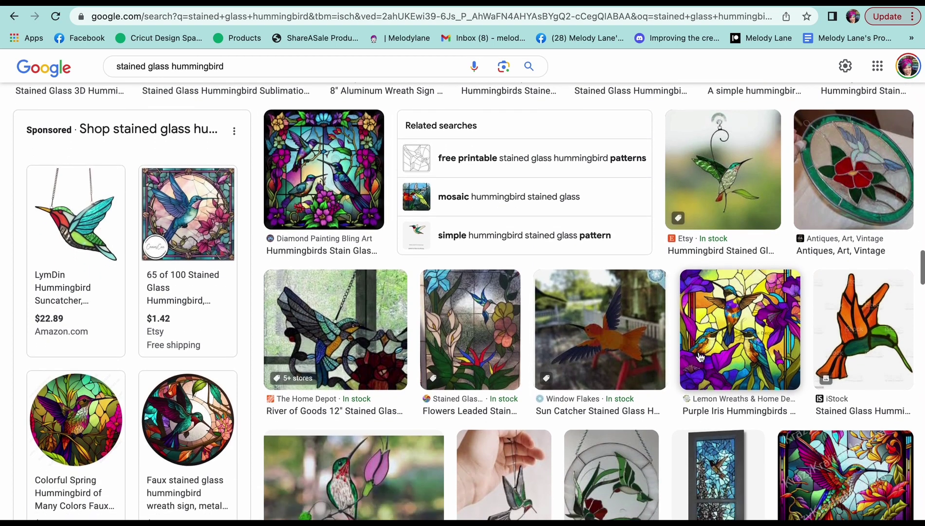